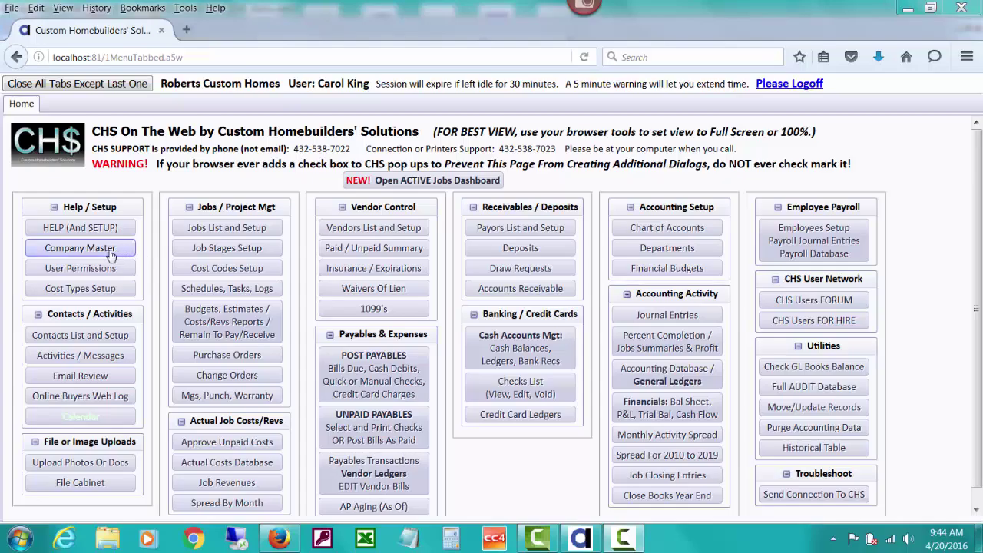
Step: In the Company Master setup, turn off Recognize Revenues When AR Is Posted and acknowledge the alert
click(111, 253)
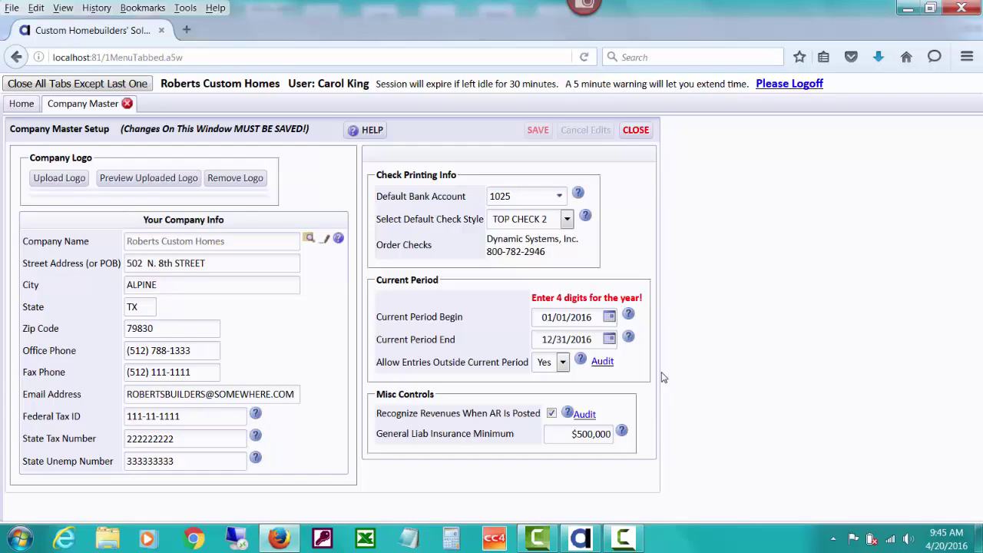
click(552, 414)
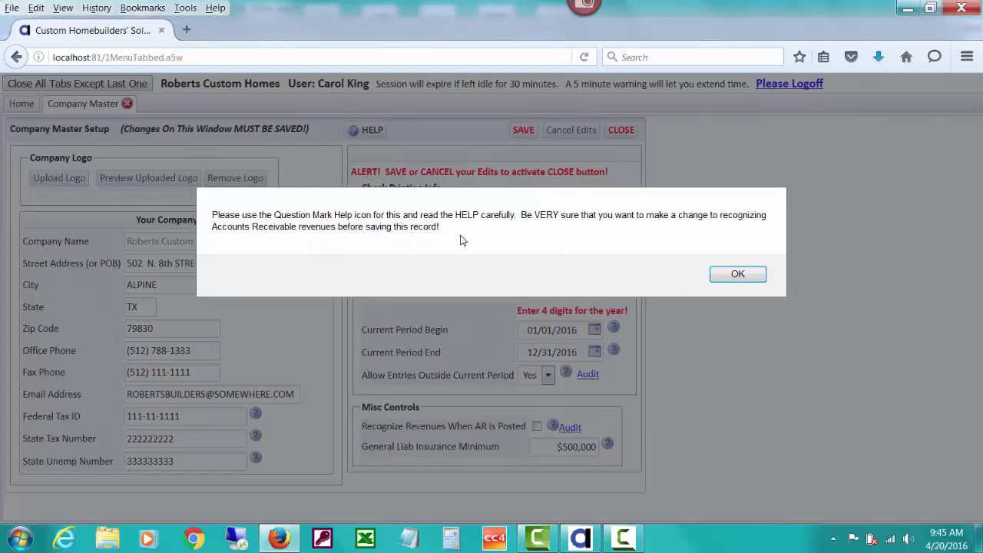
click(737, 275)
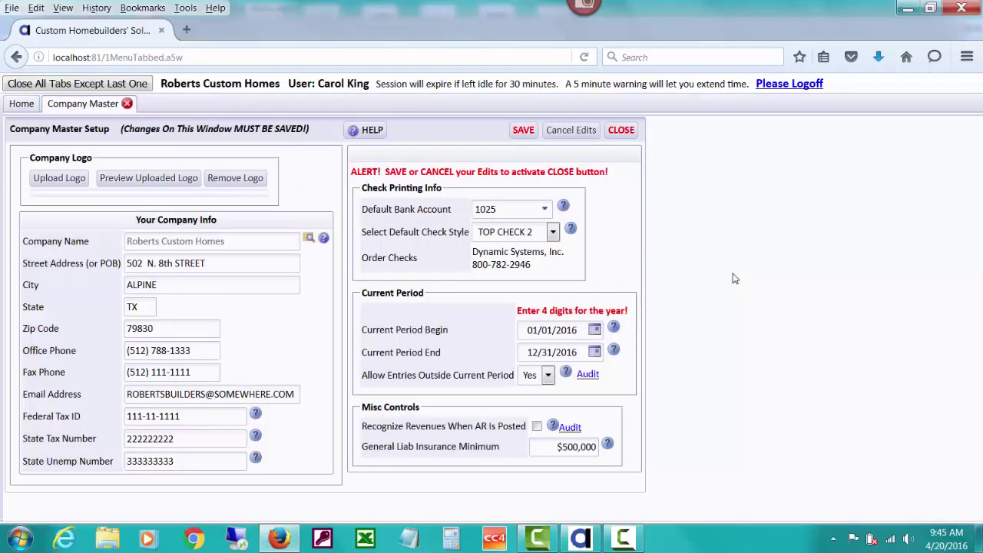
Step: Read the help on recognizing Accounts Receivable revenues through to its end, and save and close the Company Master record
click(553, 427)
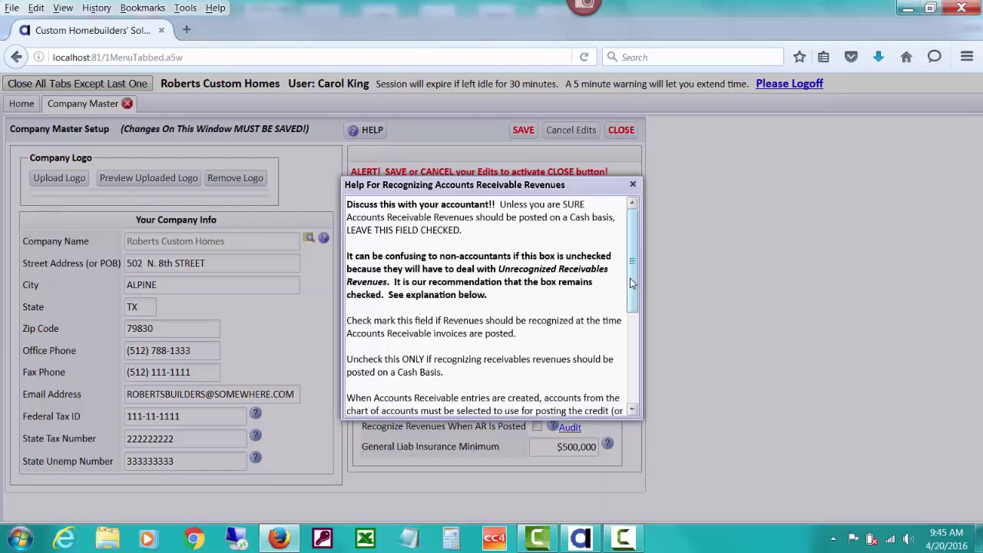
scroll(632, 273, down, 1)
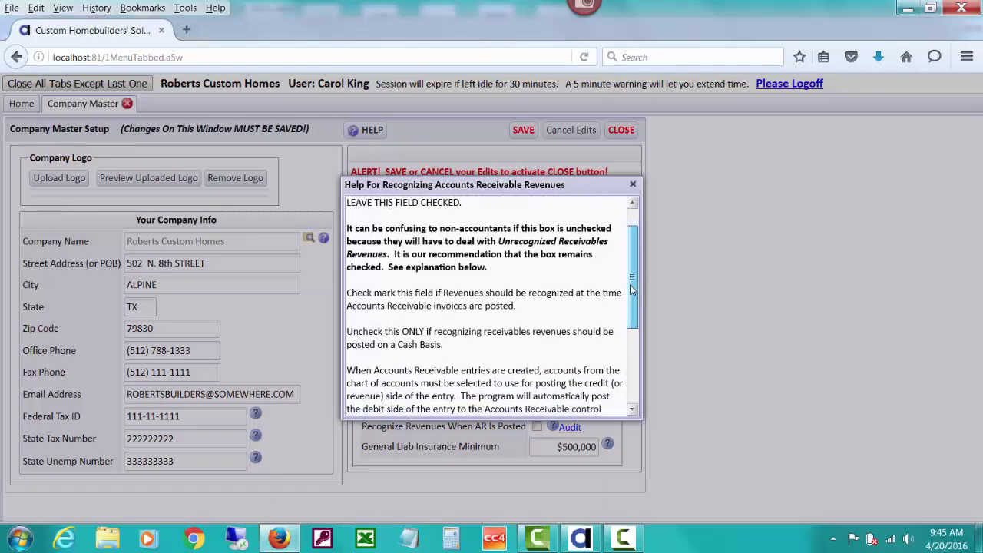
scroll(633, 273, up, 1)
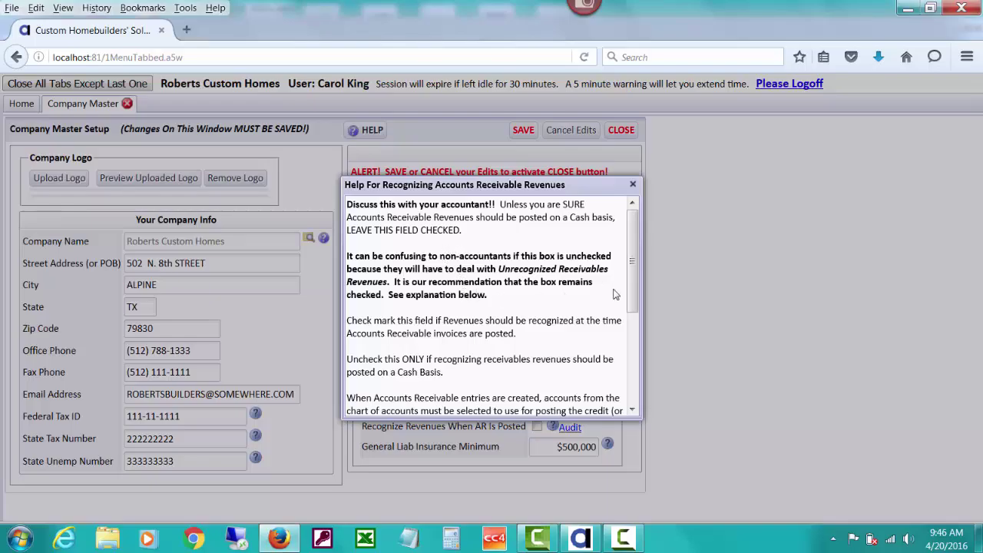
drag(633, 283, 633, 307)
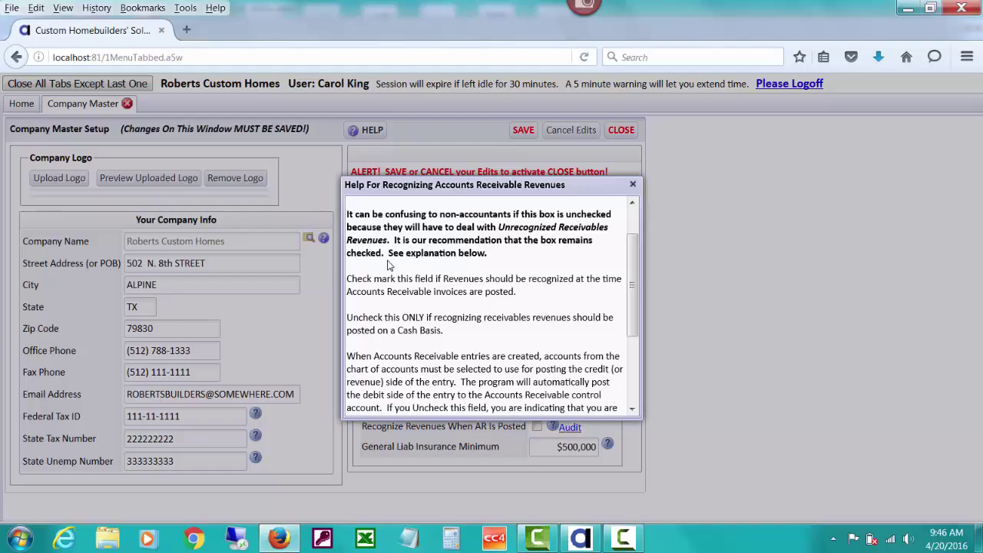
drag(635, 261, 628, 334)
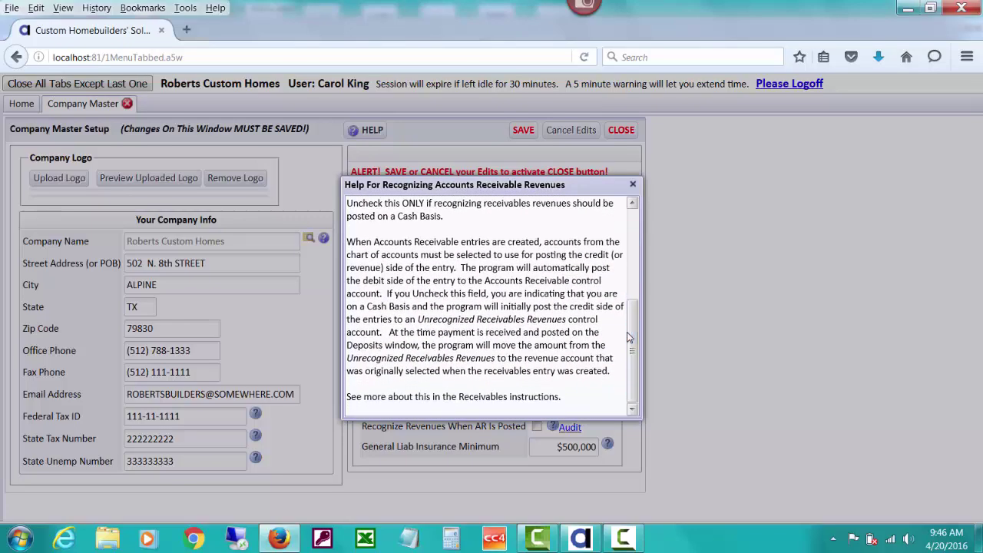
click(633, 185)
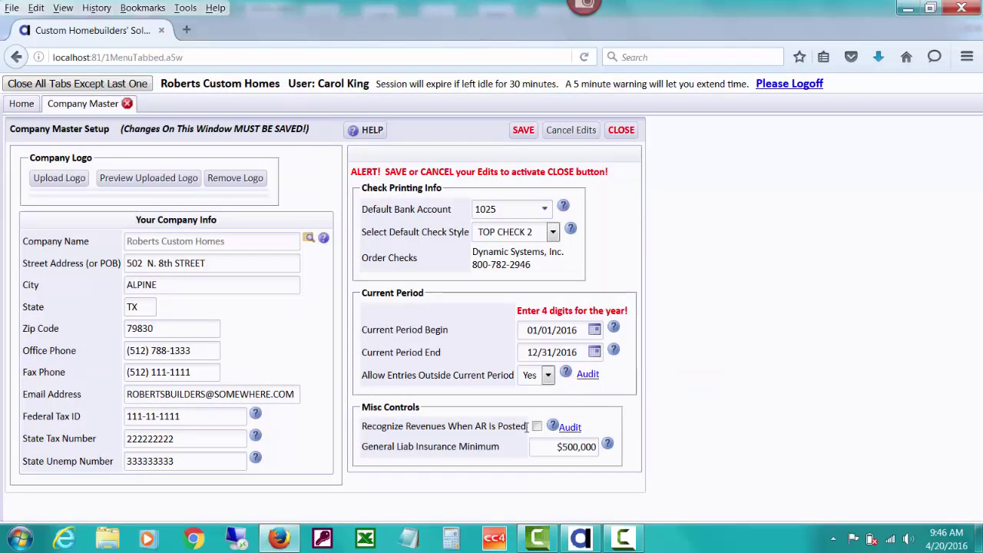
click(523, 131)
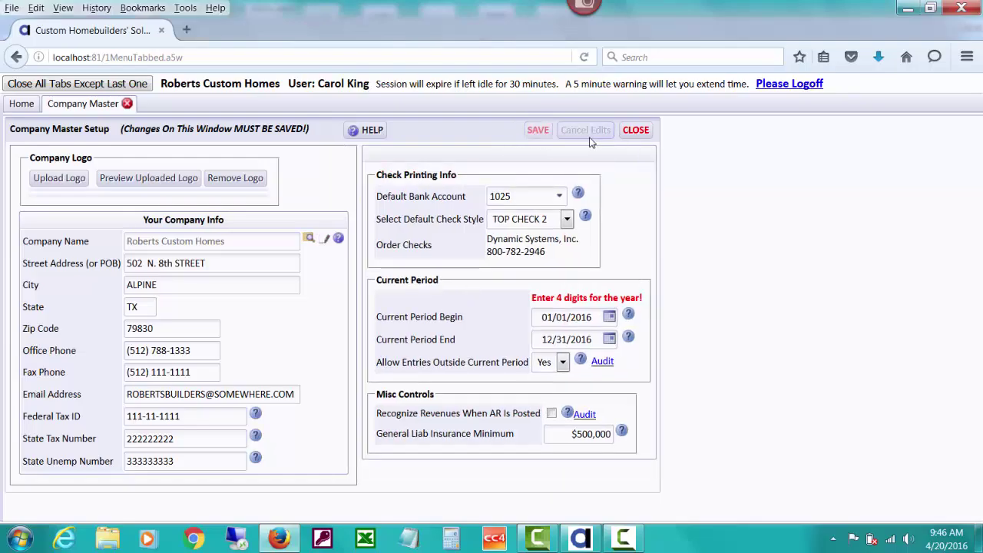
click(636, 130)
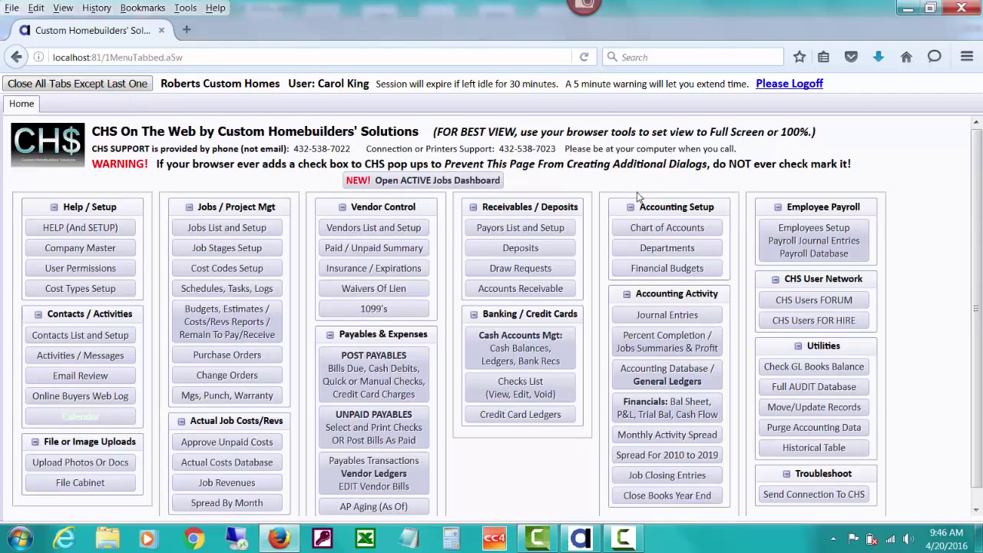
Step: In the Chart of Accounts control accounts, review the Unrecognized Receivables Revenue account choice and its help text
click(659, 227)
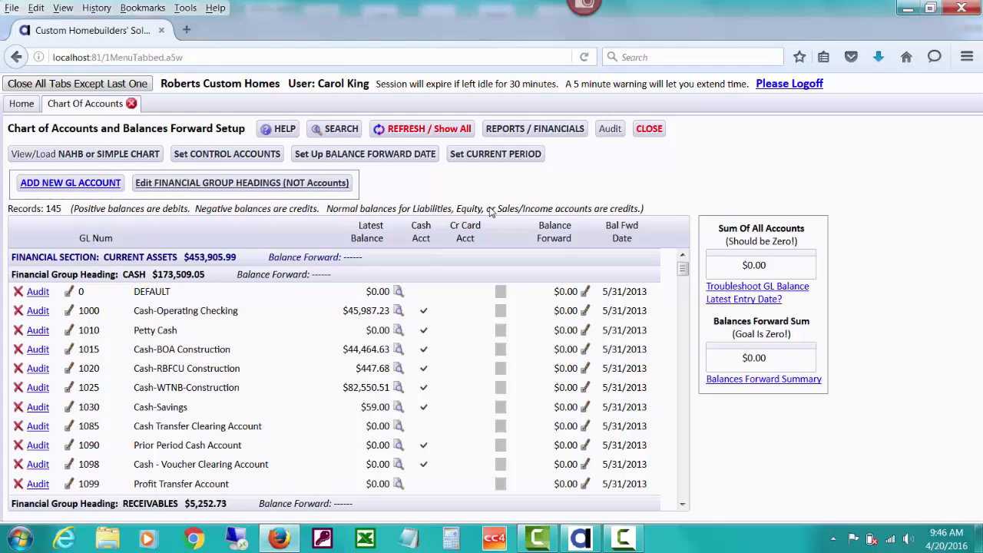
click(240, 155)
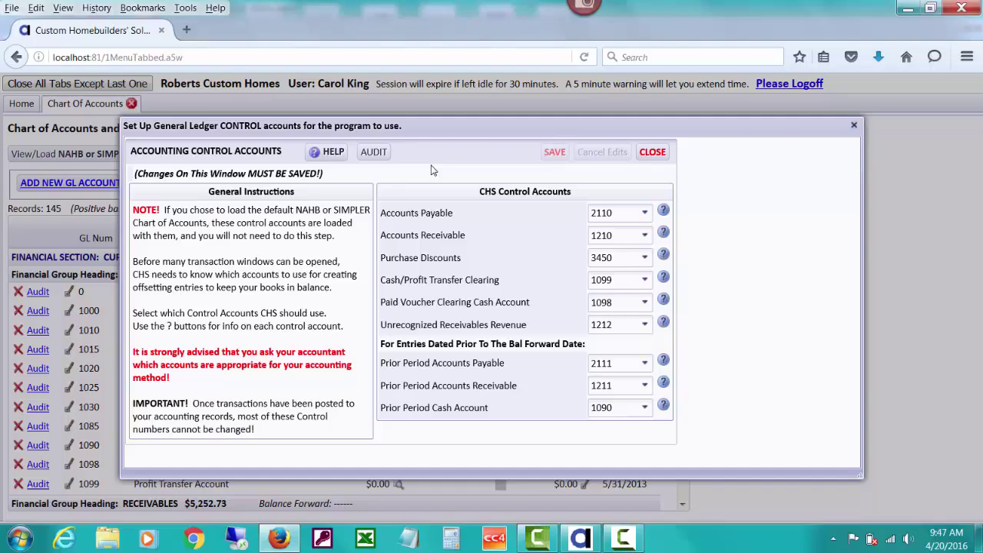
drag(434, 124, 411, 140)
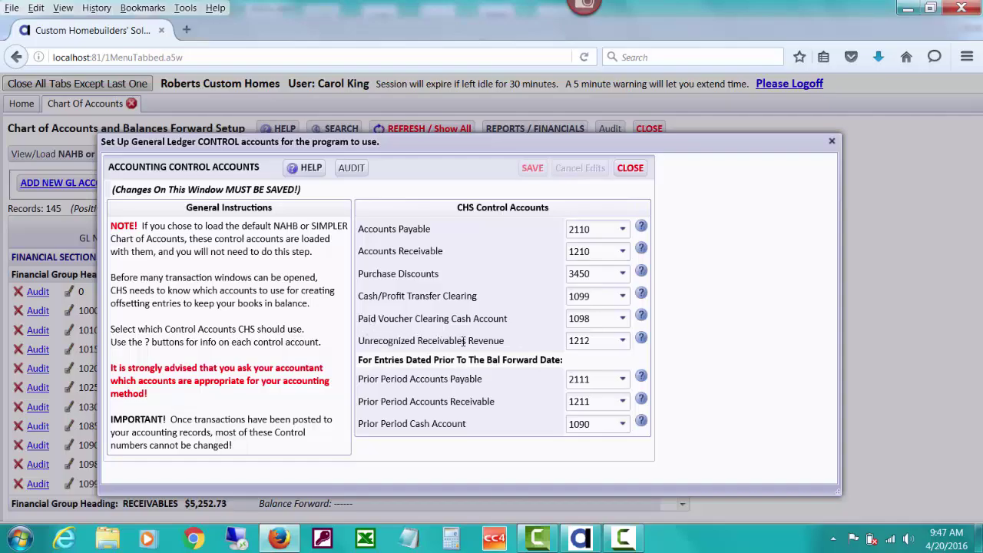
click(622, 342)
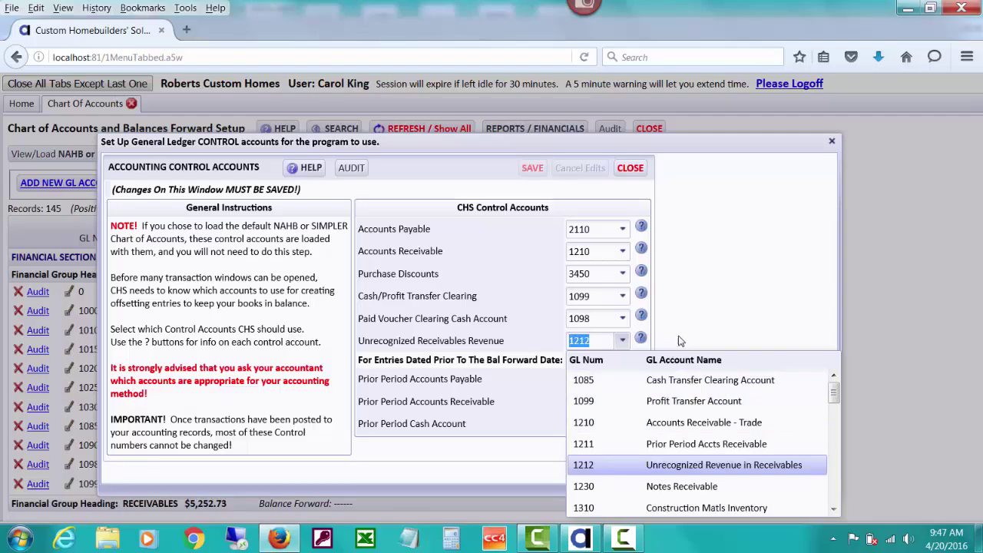
click(683, 340)
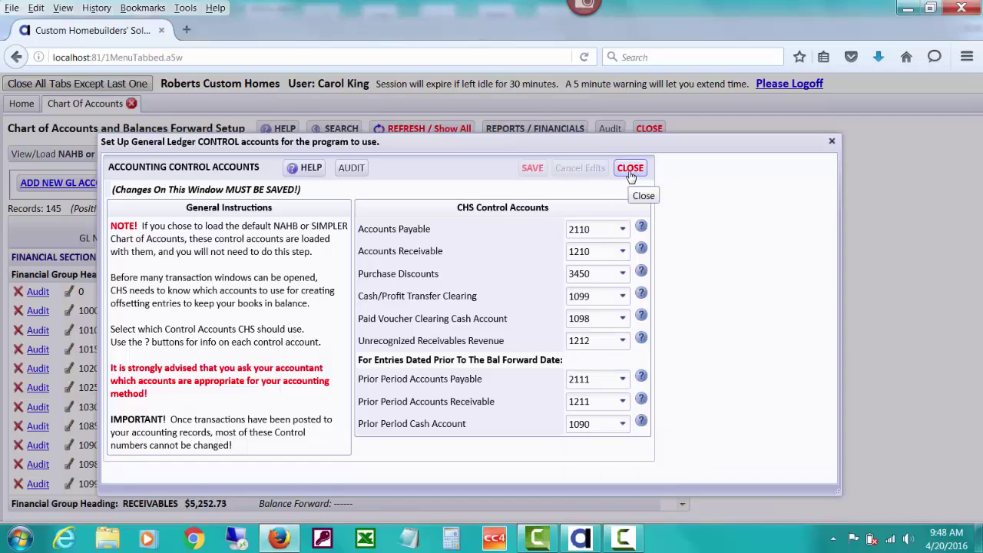
click(642, 341)
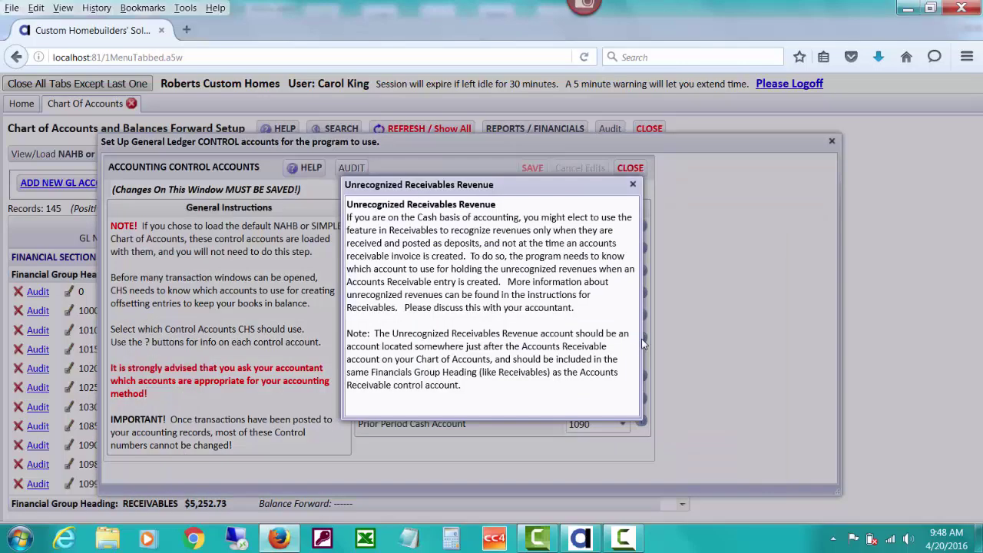
click(633, 186)
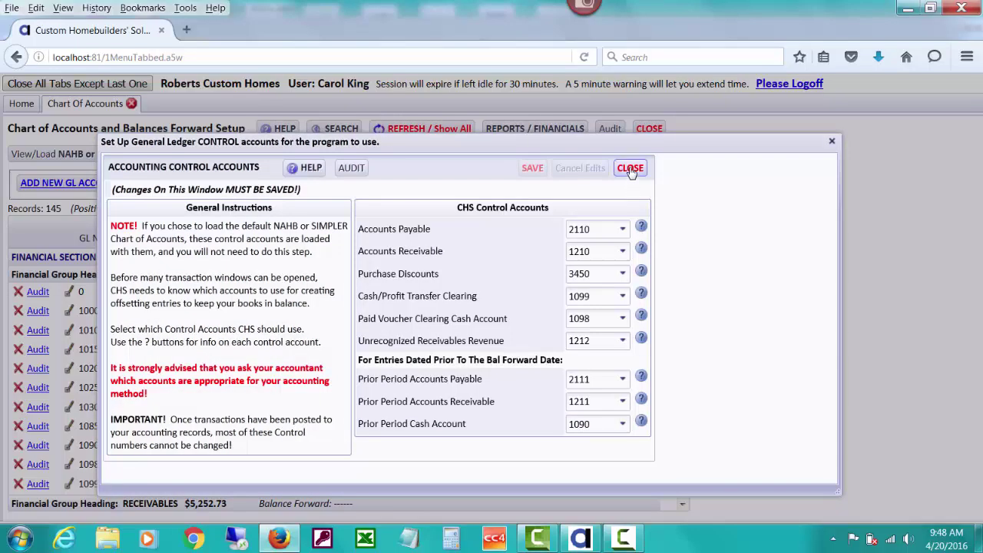
click(631, 169)
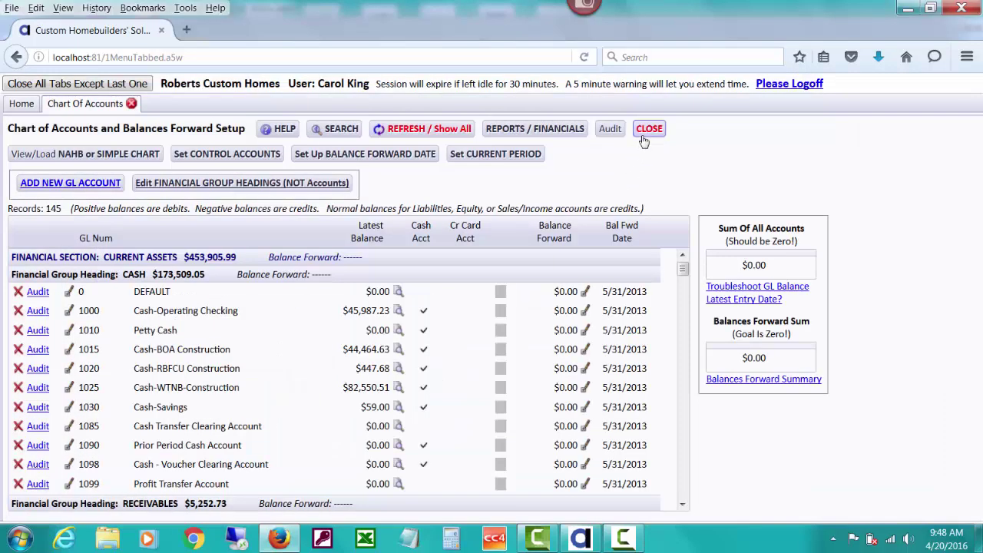
Step: Create a new Accounts Receivable invoice for the payor whose ID starts with "su", using that payor's job
click(21, 104)
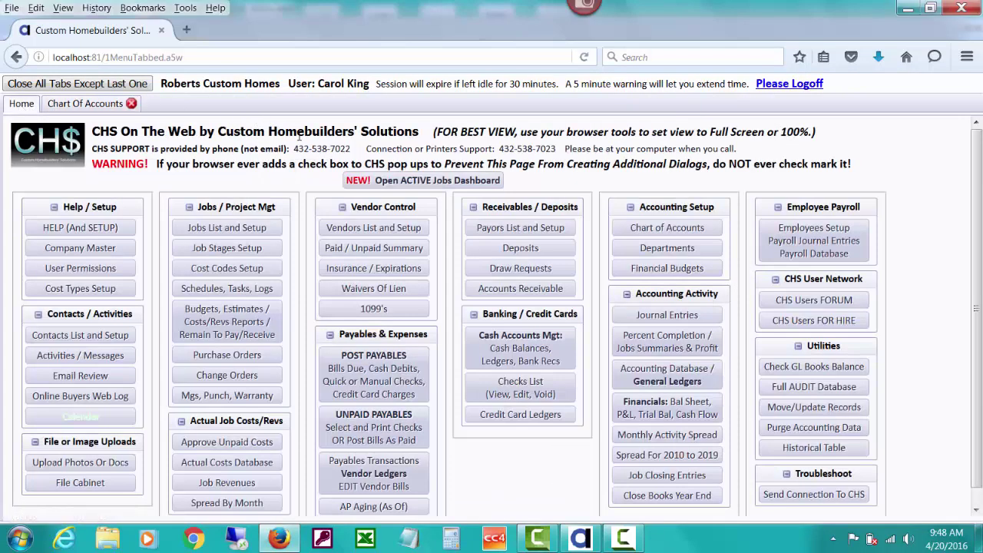
click(513, 289)
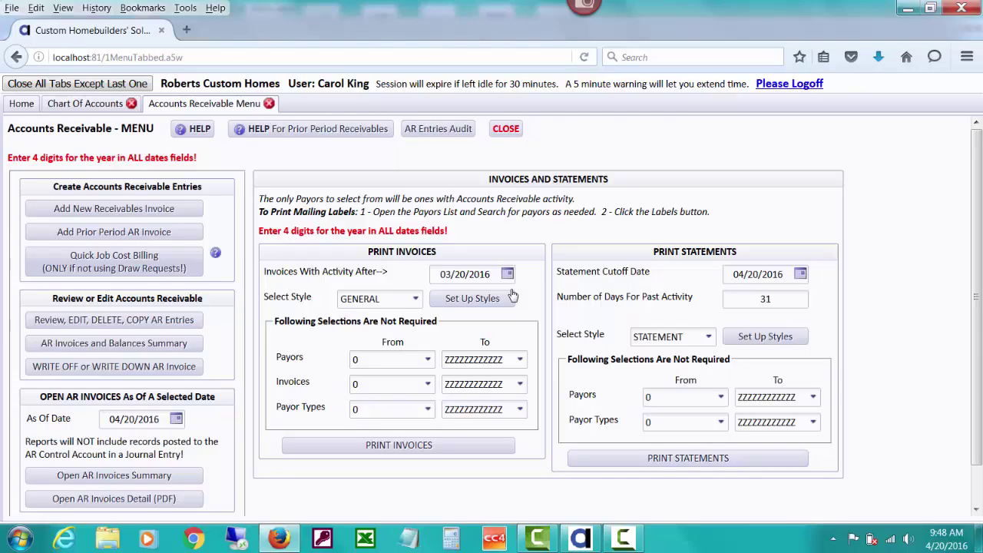
click(183, 209)
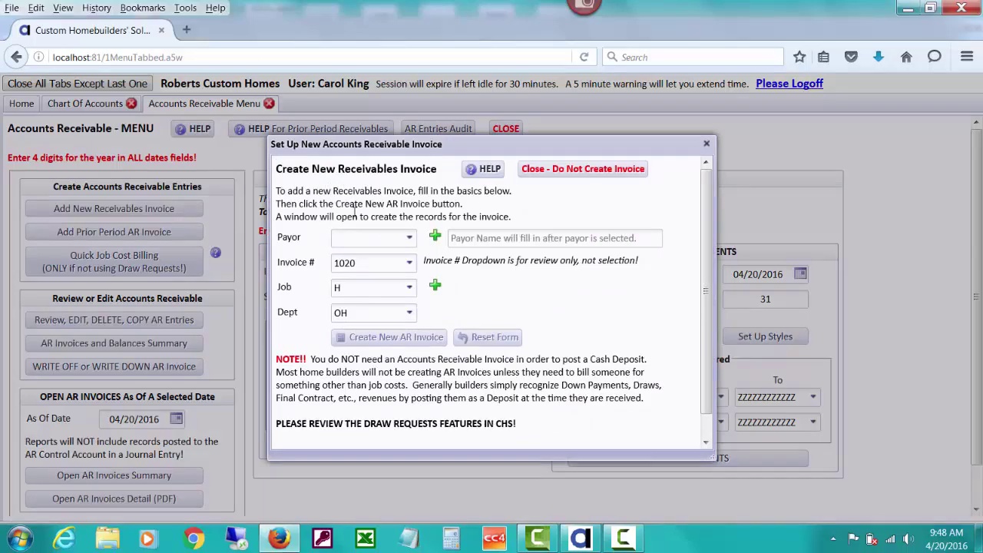
click(357, 239)
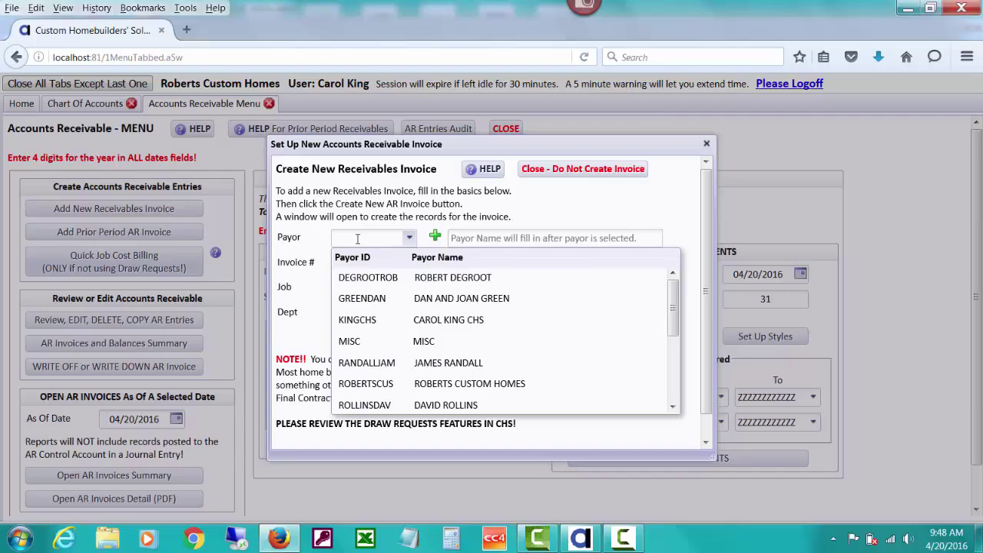
text(su)
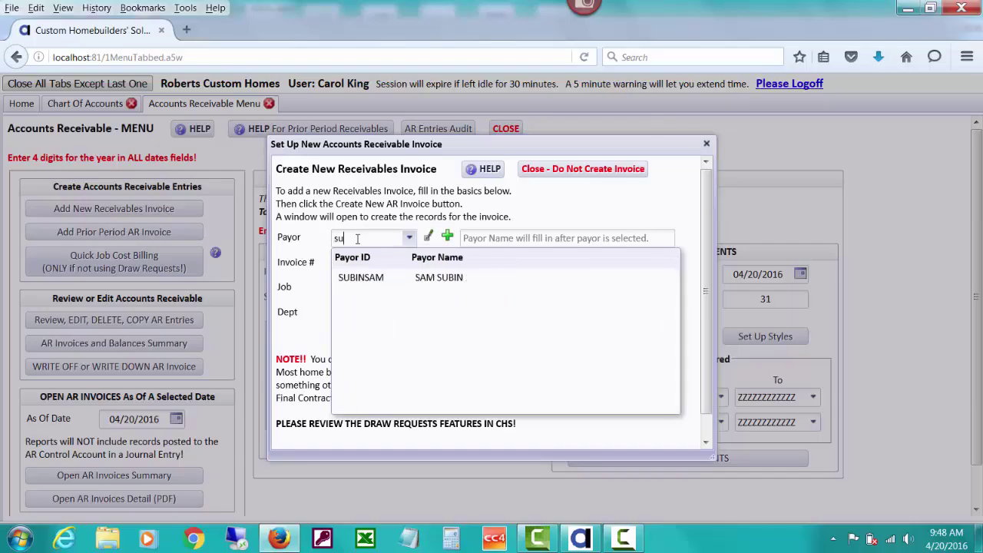
click(399, 287)
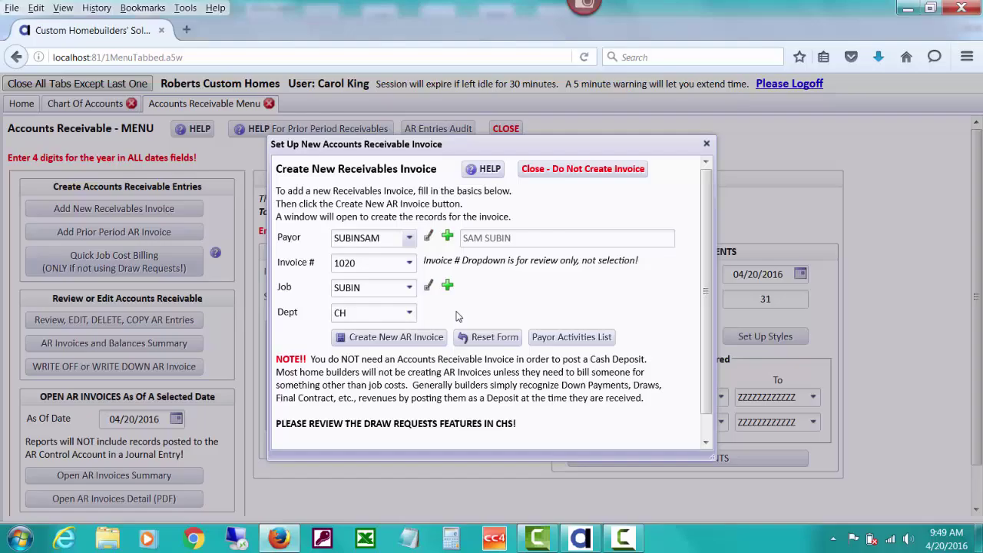
click(413, 340)
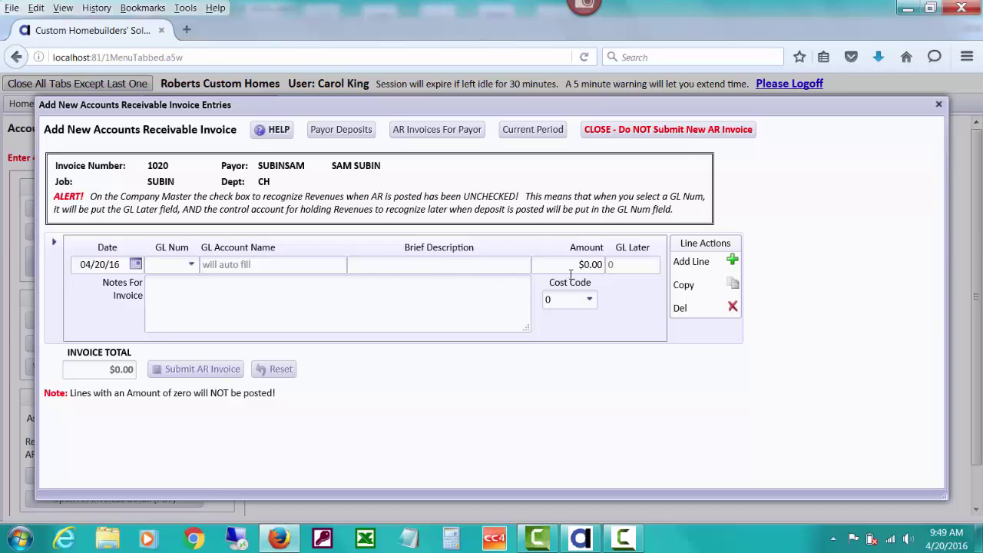
Step: Assign GL account 3200, Sales - Remodeling, to the invoice line and acknowledge the notices about recognizing revenue at payment
click(191, 266)
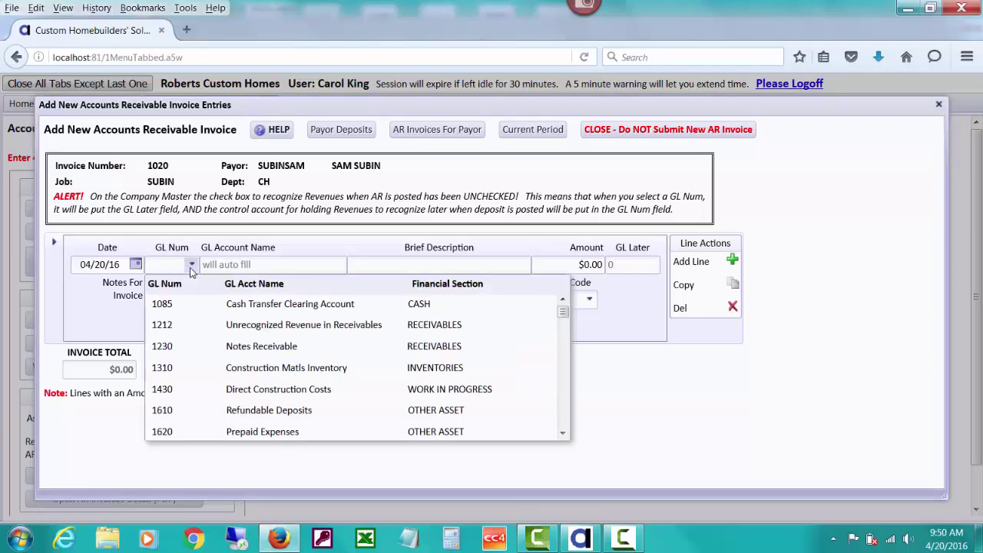
text(32)
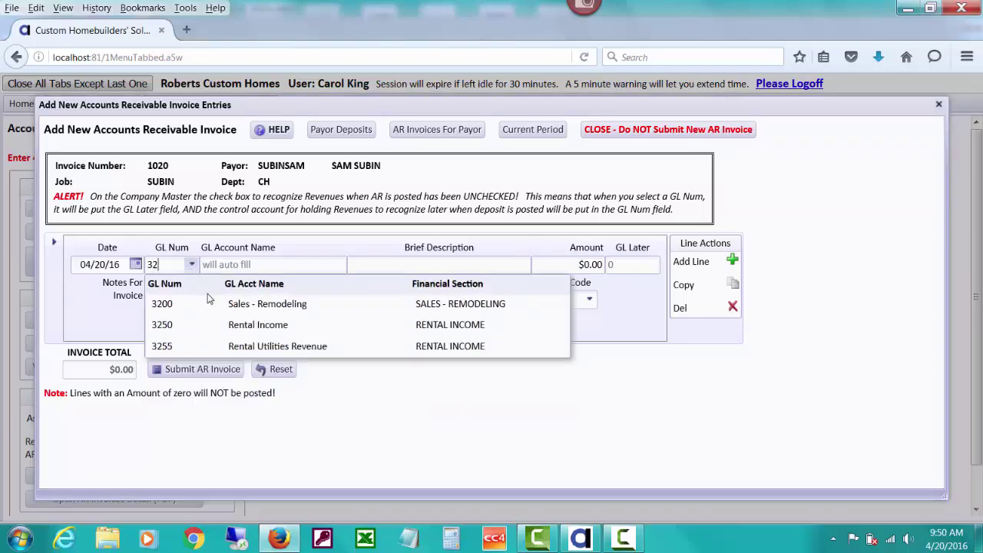
click(228, 306)
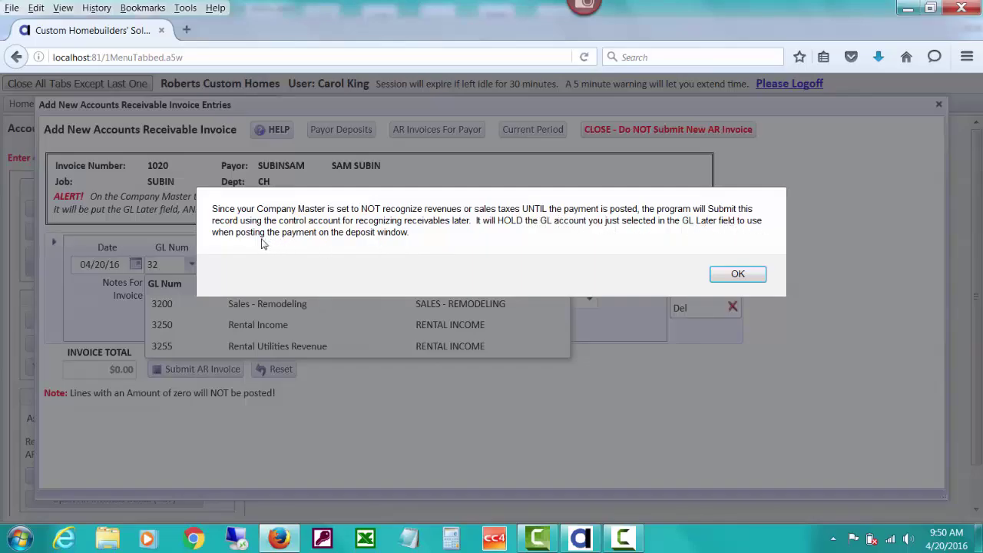
click(728, 276)
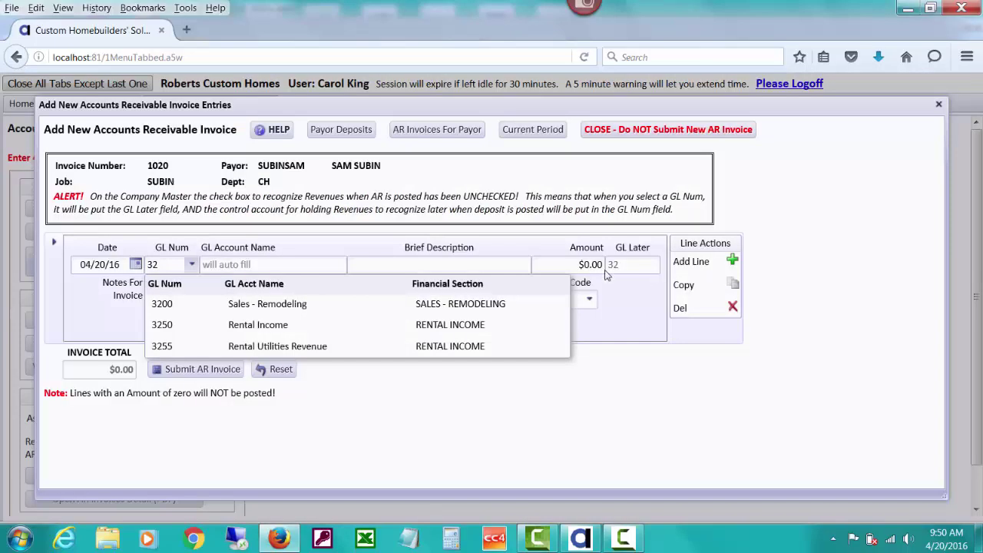
click(207, 303)
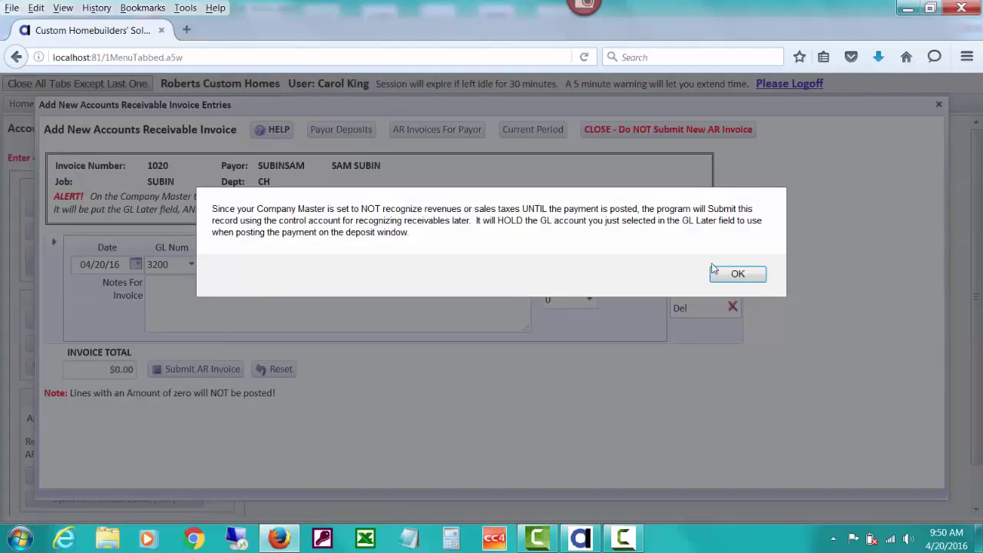
click(735, 277)
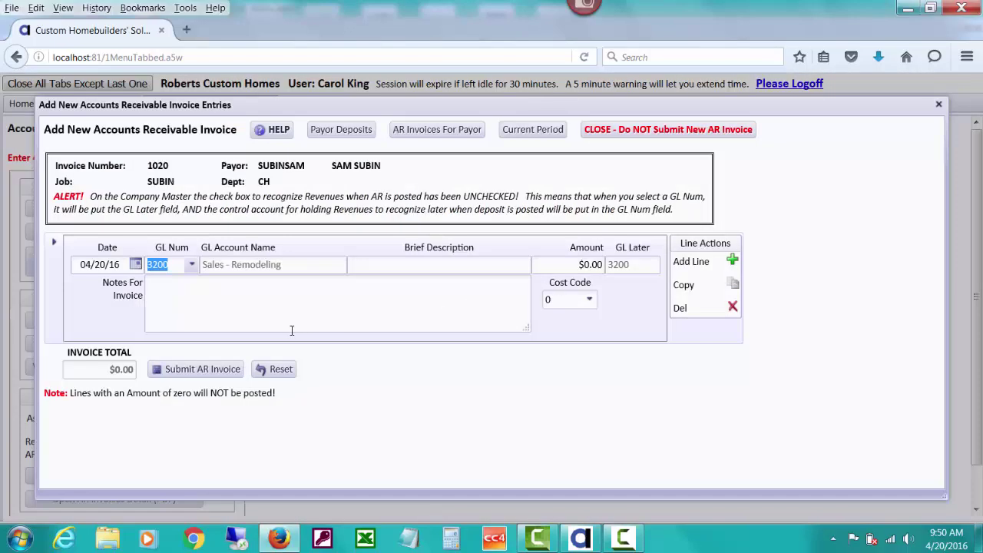
Step: Enter the invoice line's brief description as the payor's surname followed by "- Remodel Kitchen Cabinets"
click(361, 265)
text(S)
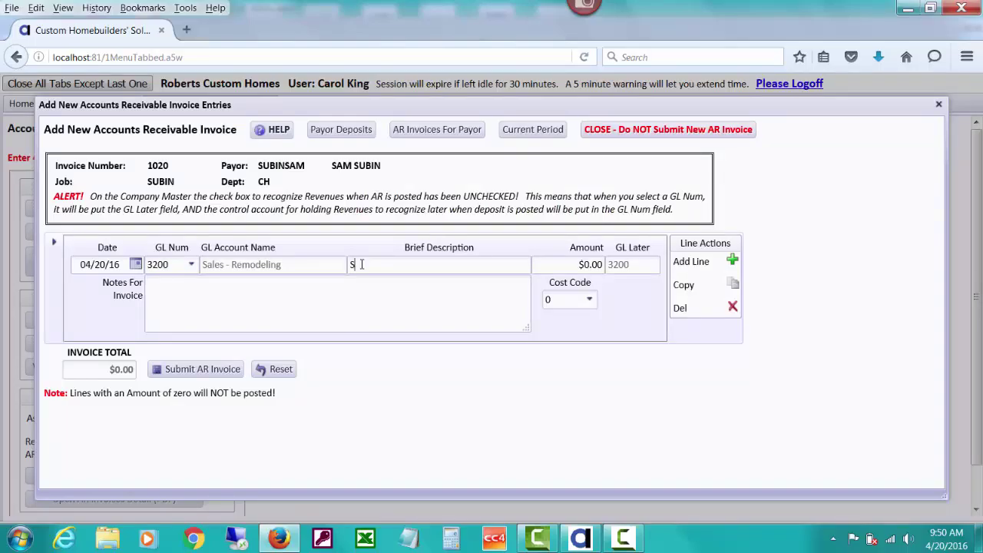
text(ubin - Remodel Kitchen Ca)
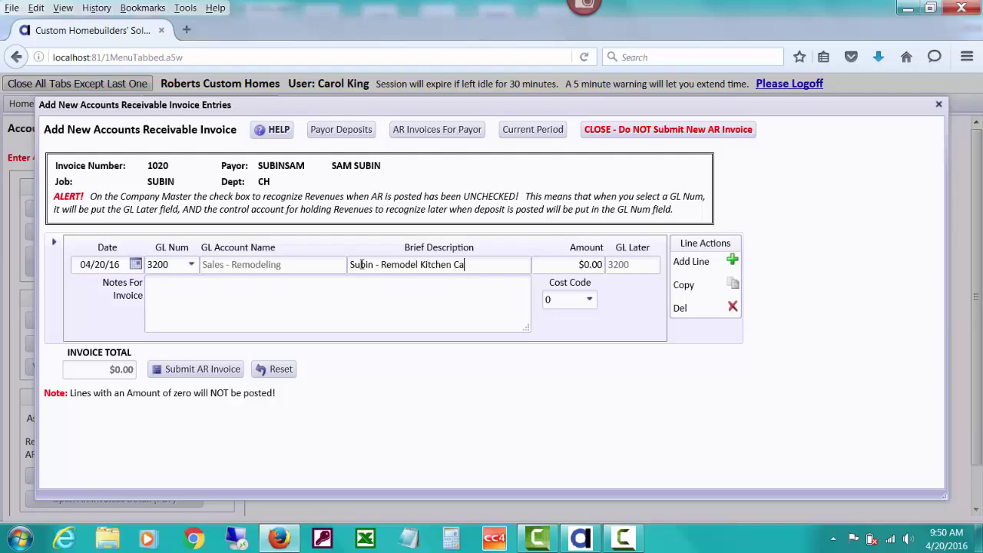
text(binets)
key(Tab)
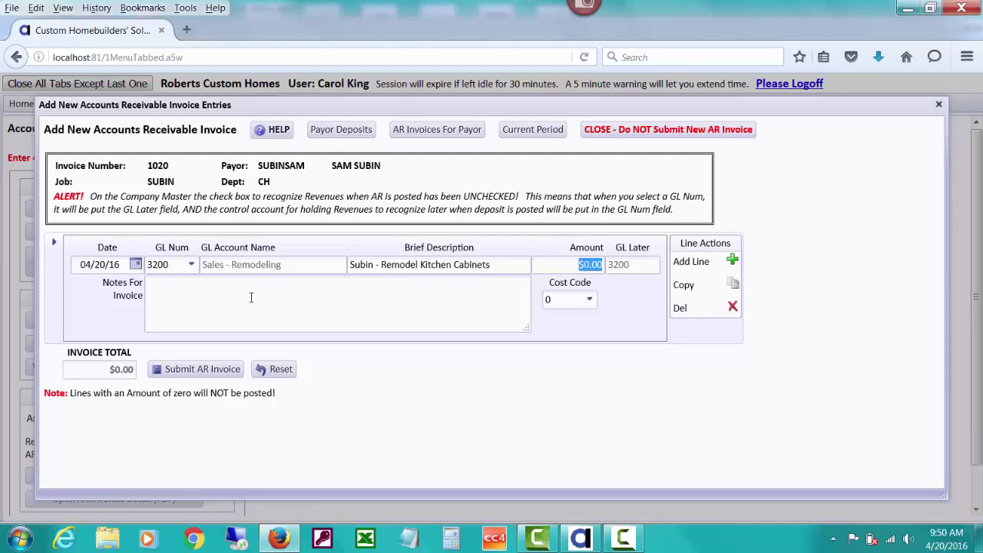
Step: Set the invoice line amount to $4,500, submit the Accounts Receivable invoice, and acknowledge the posting notice
text(4500)
key(Tab)
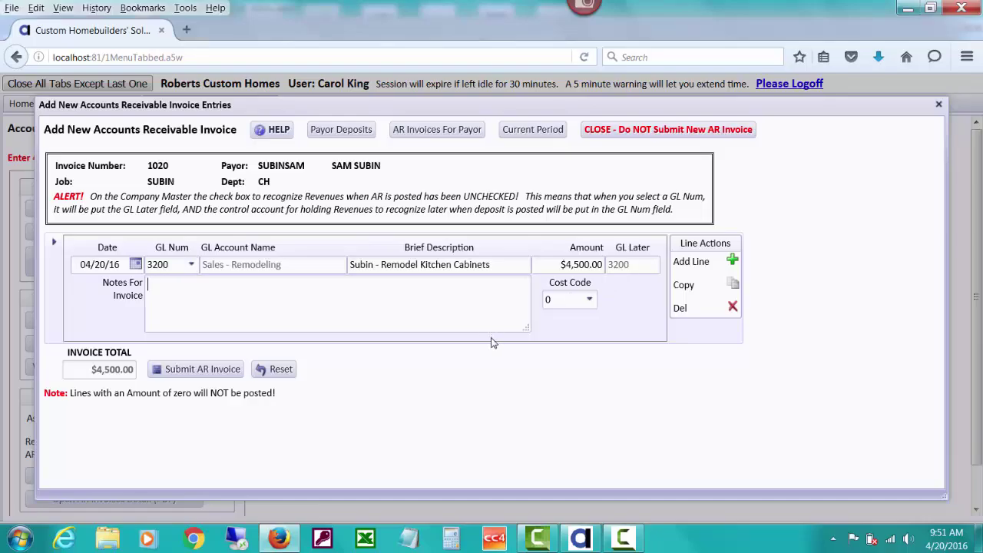
click(203, 369)
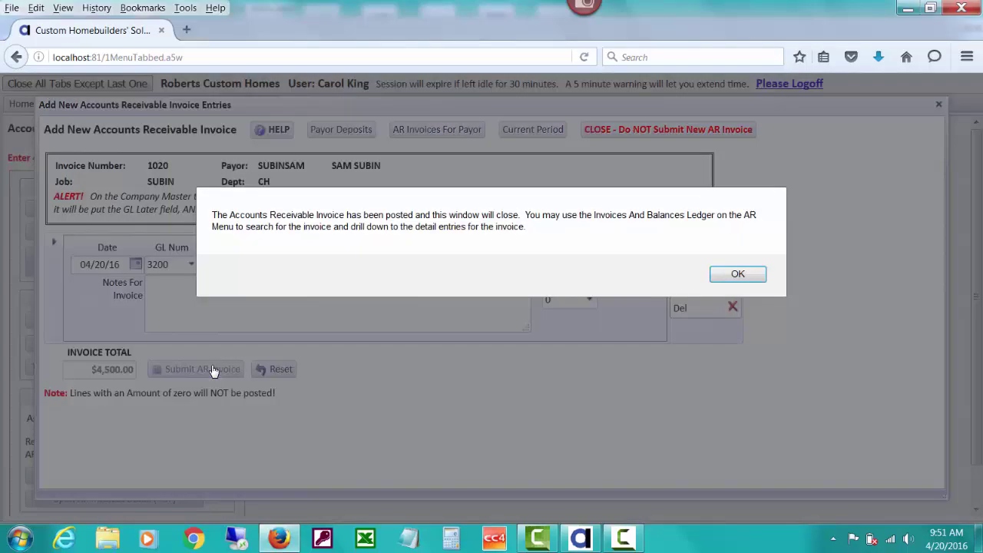
click(738, 275)
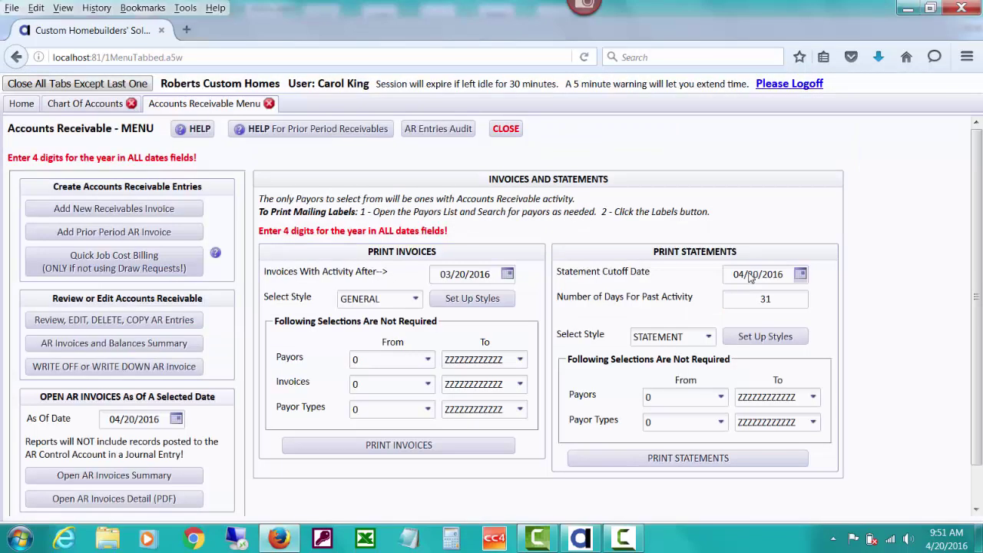
Step: Search the Accounts Receivable detail entries for the invoiced payor and review the journal entry behind the new invoice
click(144, 320)
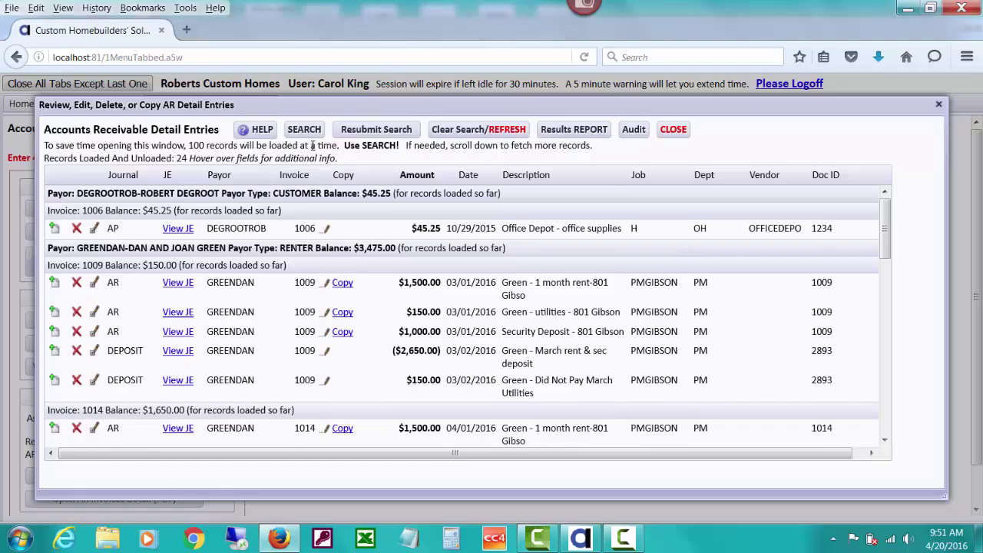
click(308, 129)
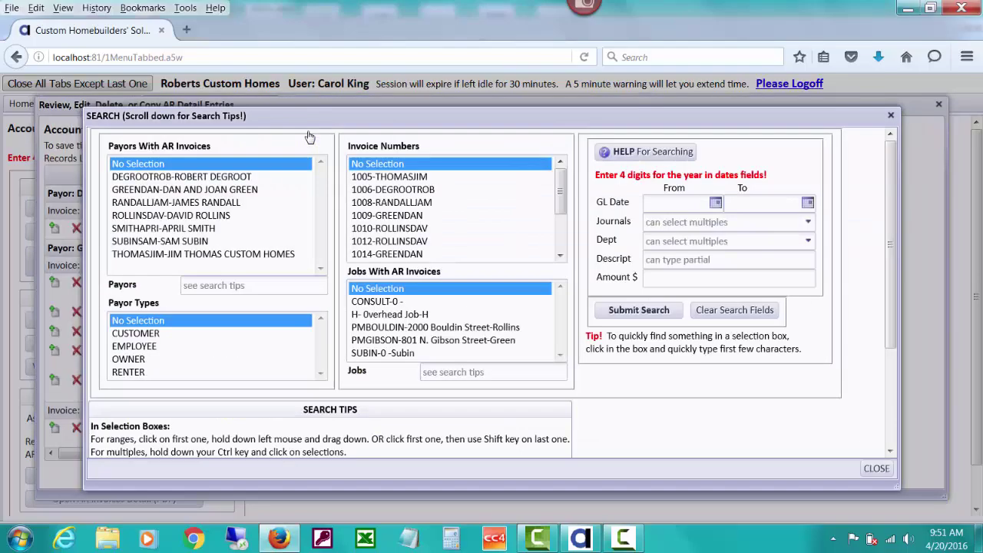
click(175, 241)
click(638, 310)
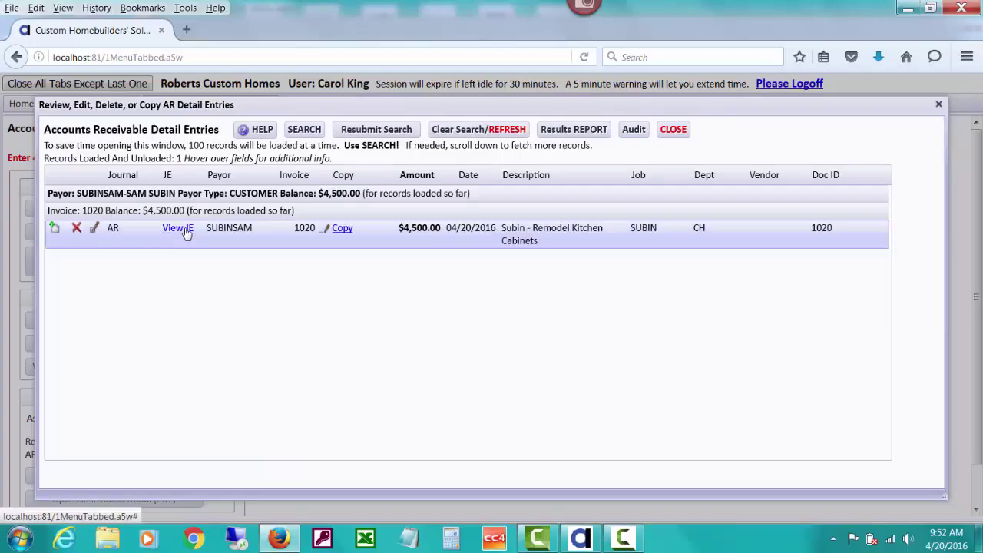
click(185, 229)
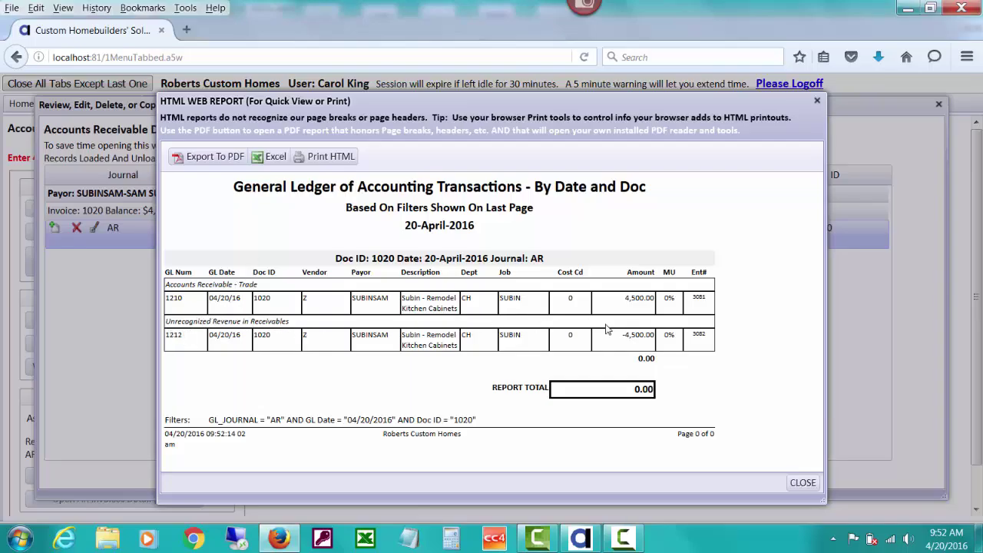
click(803, 483)
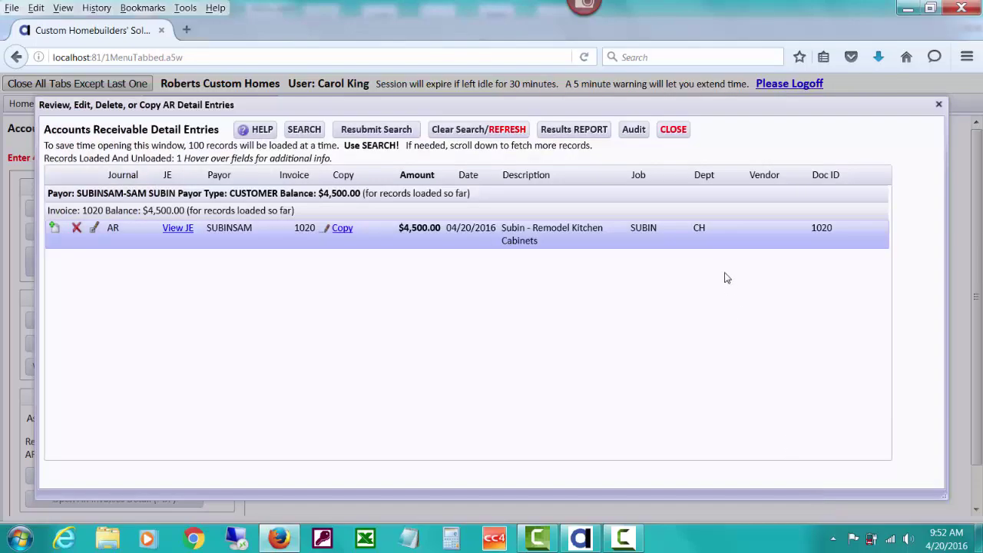
click(674, 129)
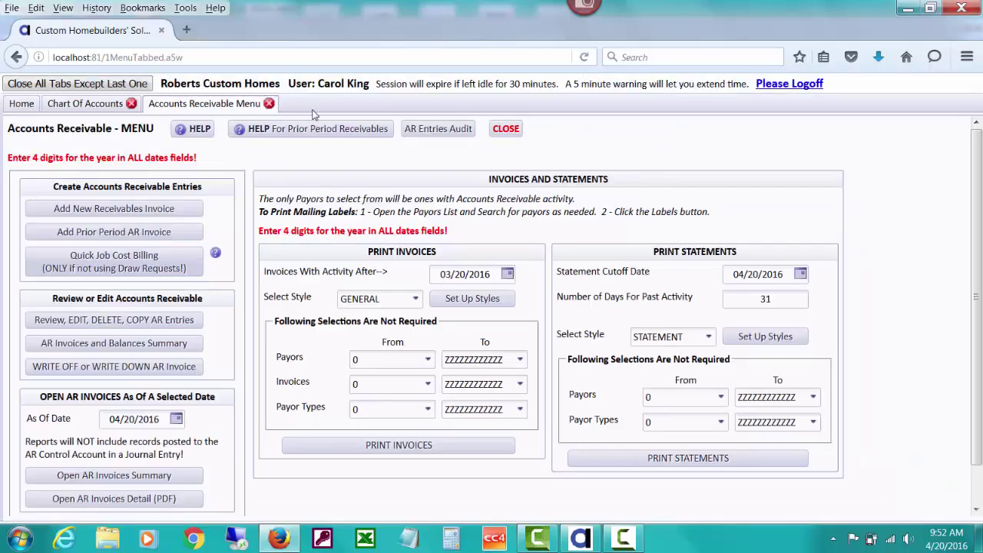
Step: Refresh the Chart of Accounts and examine the transactions in account 1212, Unrecognized Revenue in Receivables
click(99, 112)
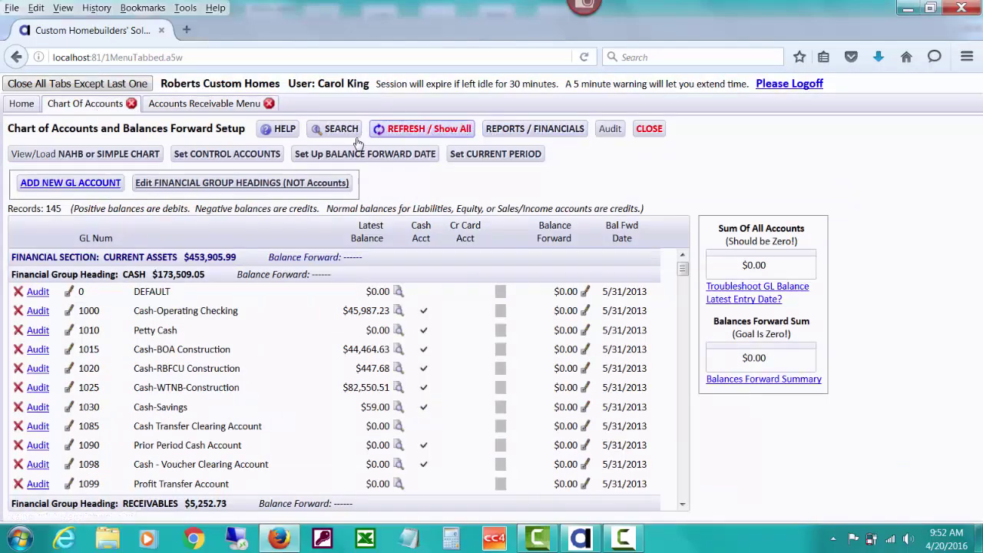
click(422, 131)
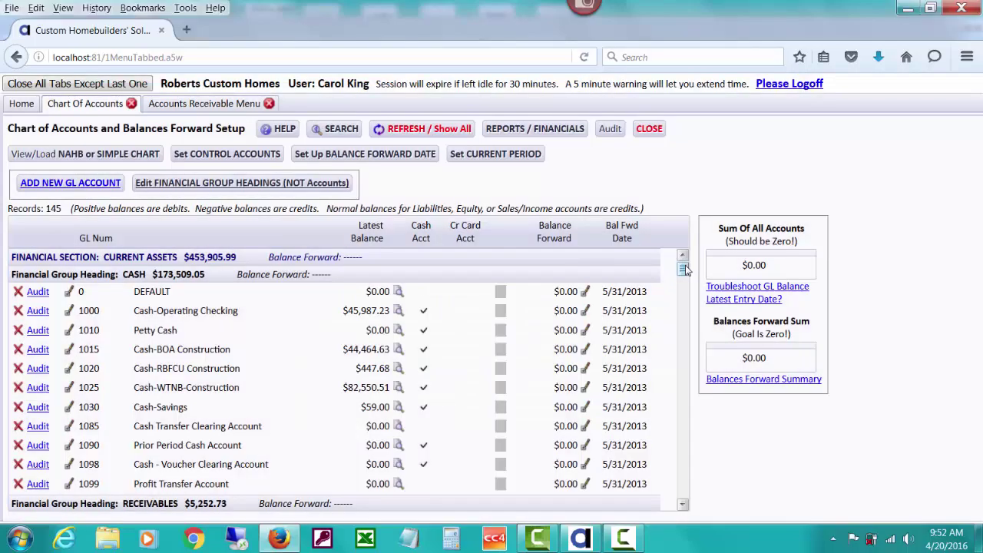
drag(686, 265, 684, 281)
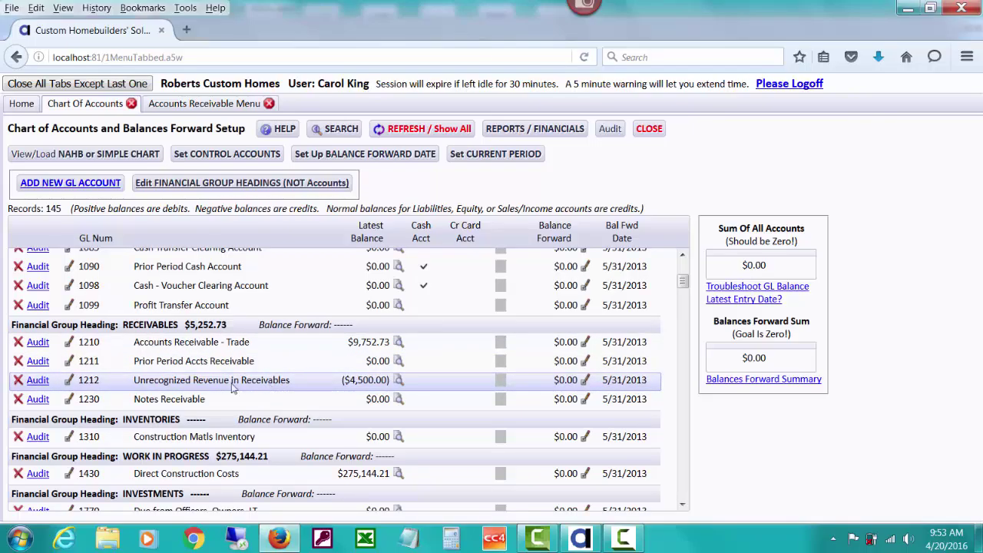
click(398, 380)
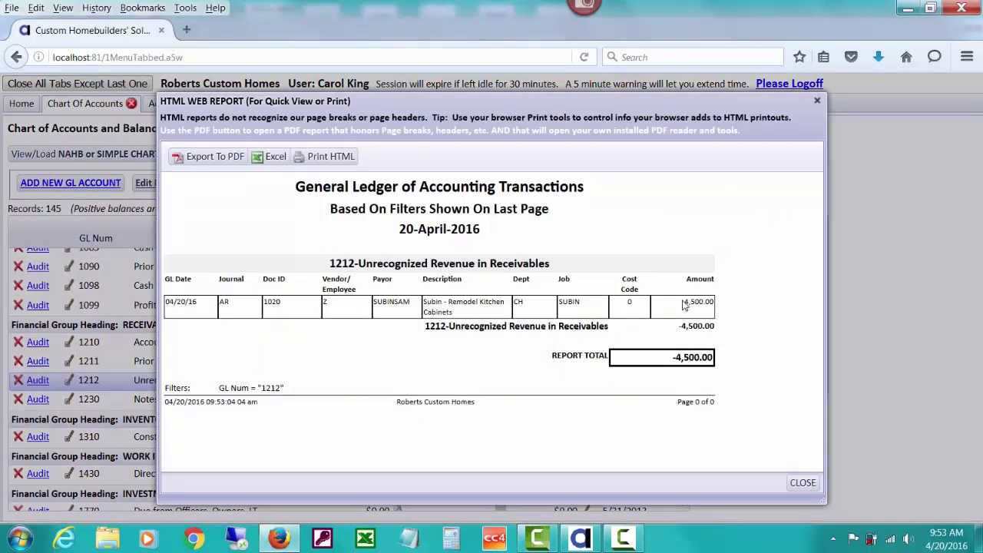
click(806, 484)
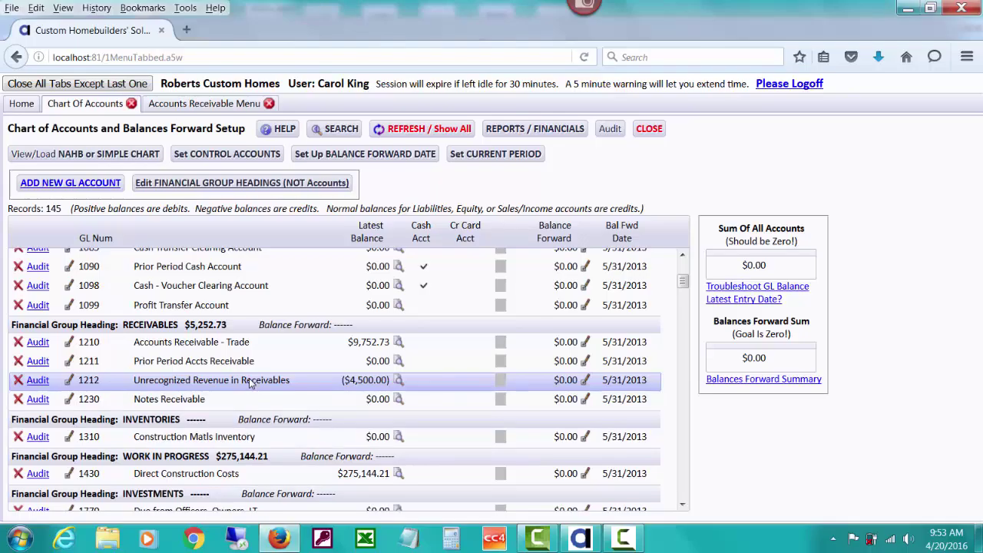
Step: Start a new bank deposit from the payor whose ID starts with "sub", with check number 6789
click(19, 104)
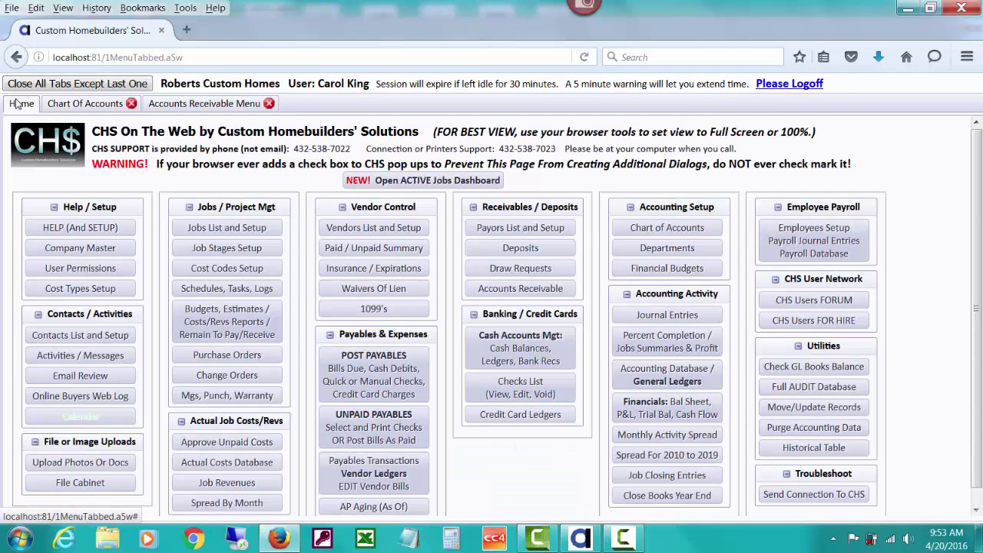
click(484, 248)
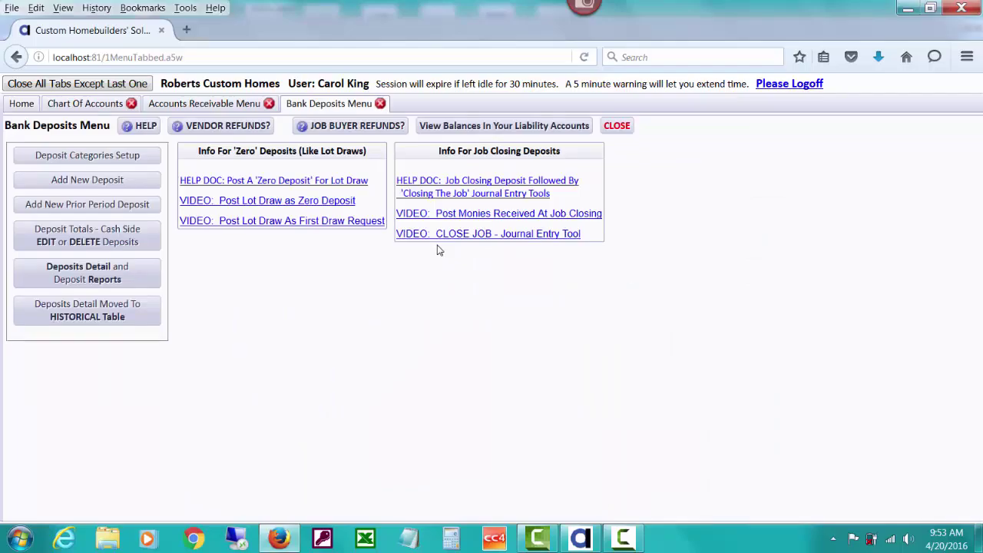
click(139, 182)
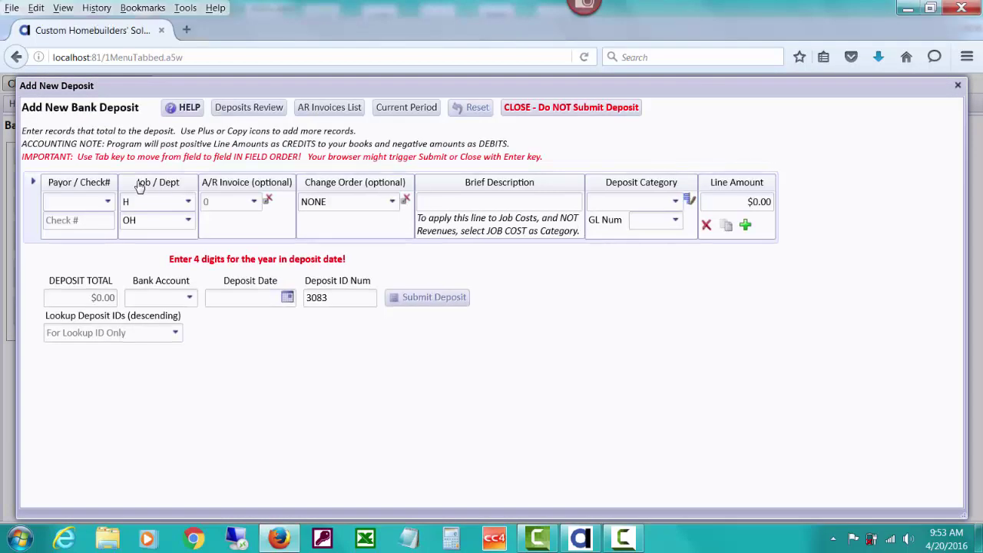
click(82, 198)
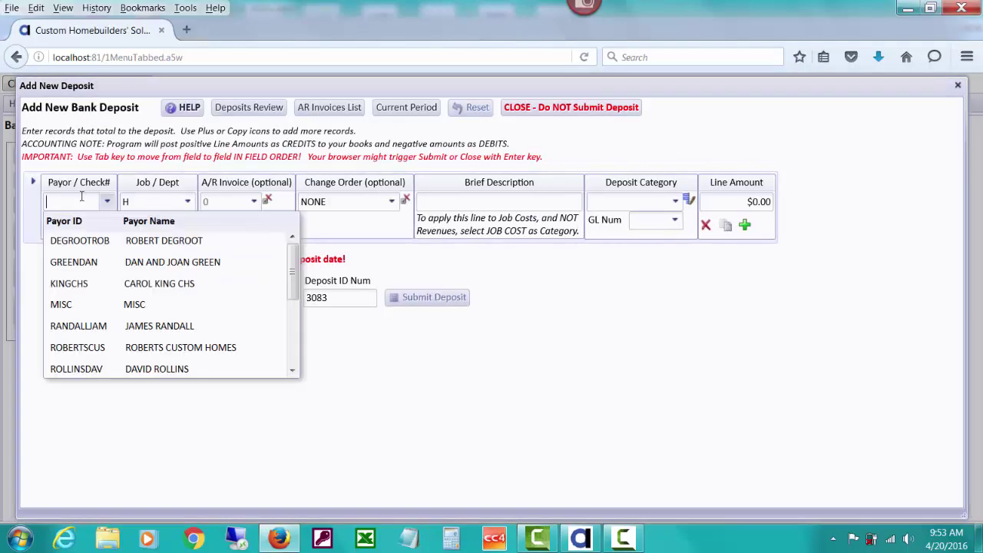
text(sub)
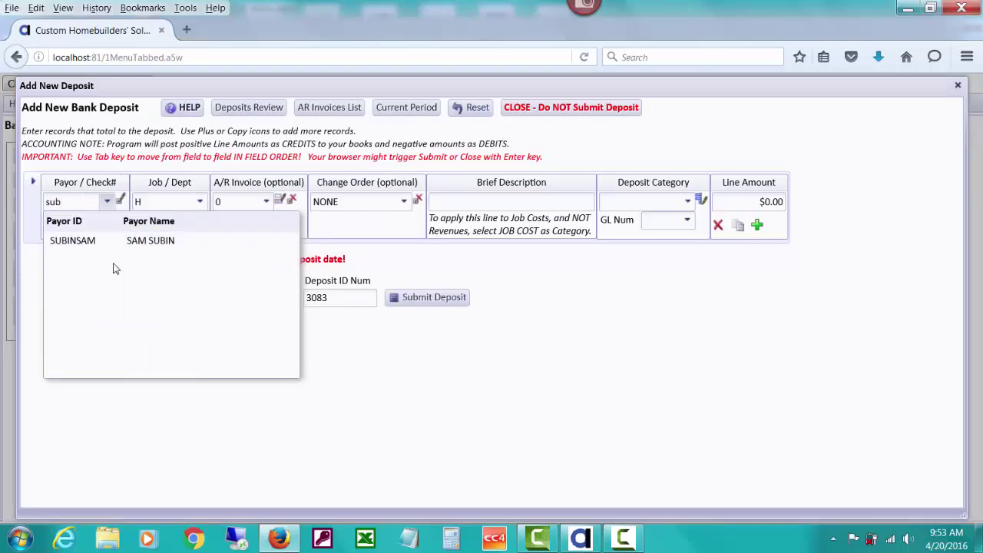
click(132, 240)
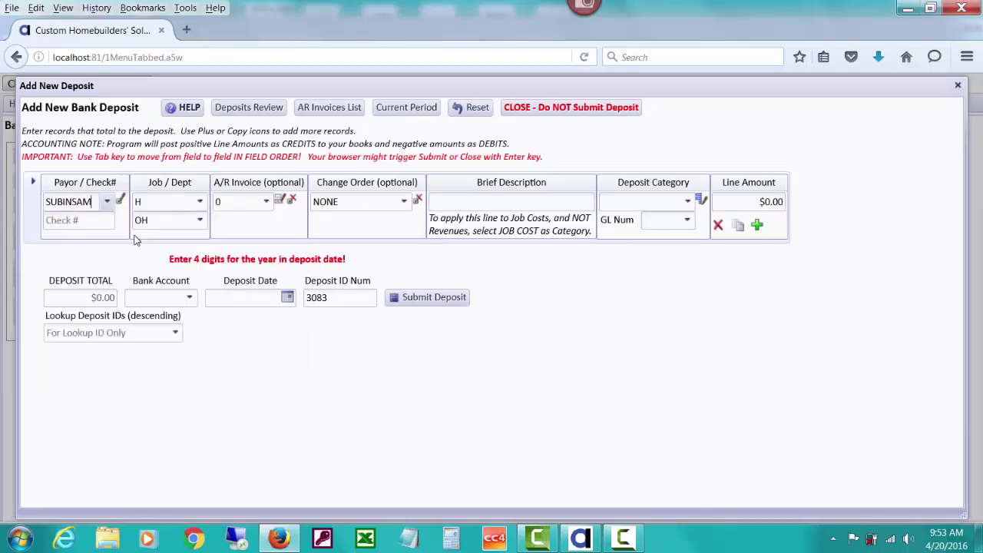
click(90, 222)
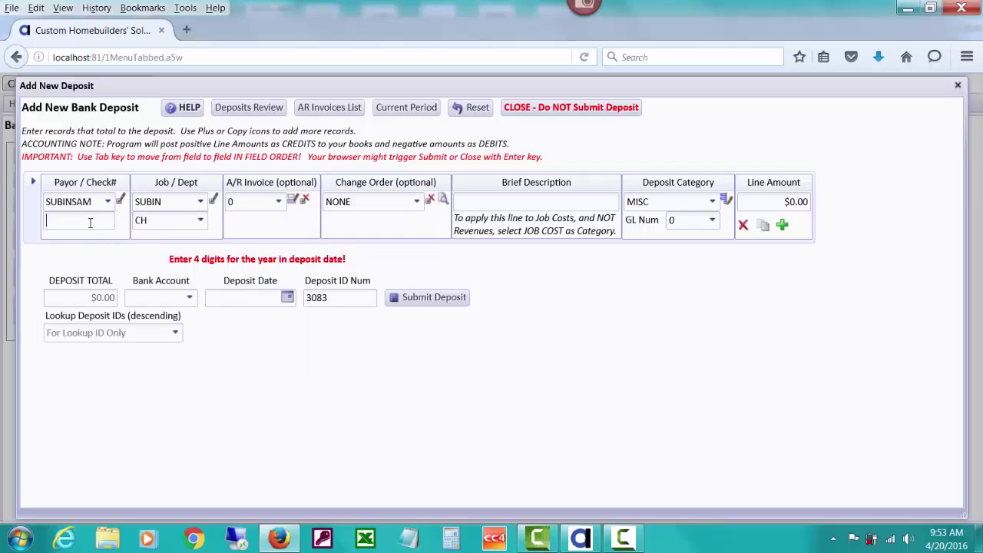
text(6789)
key(Tab)
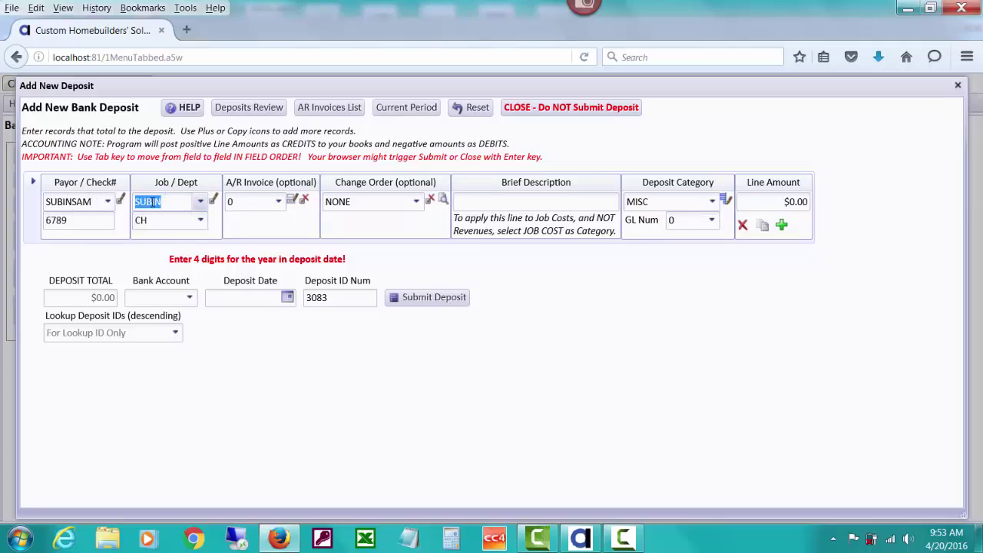
Step: Apply the deposit line to the payor's open A/R invoice, using its source entry for remodeling the kitchen cabinets
click(278, 204)
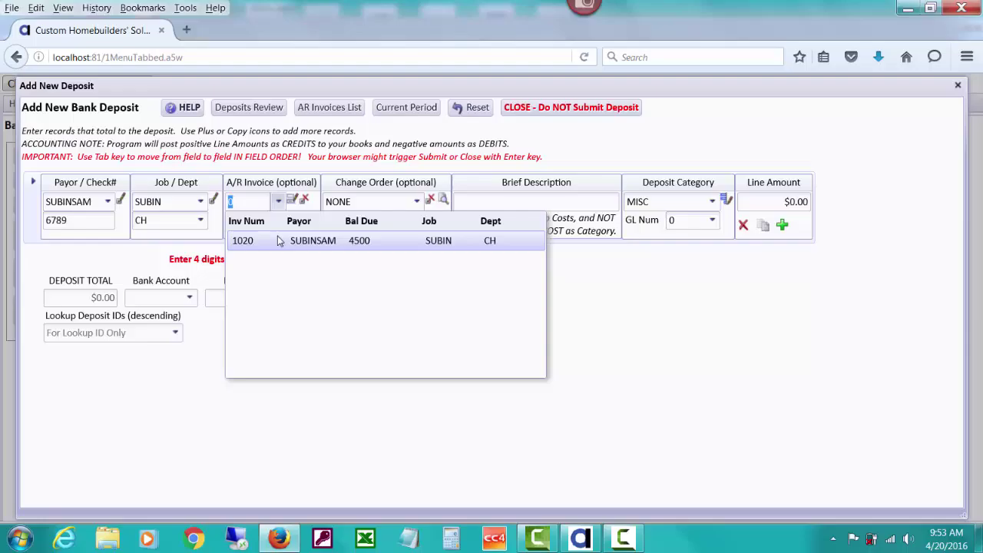
click(278, 239)
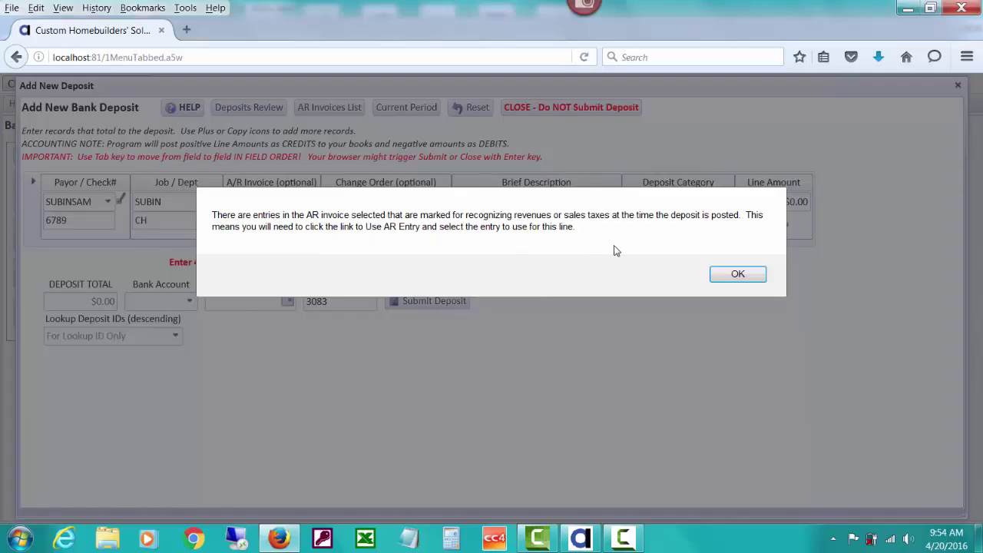
click(726, 278)
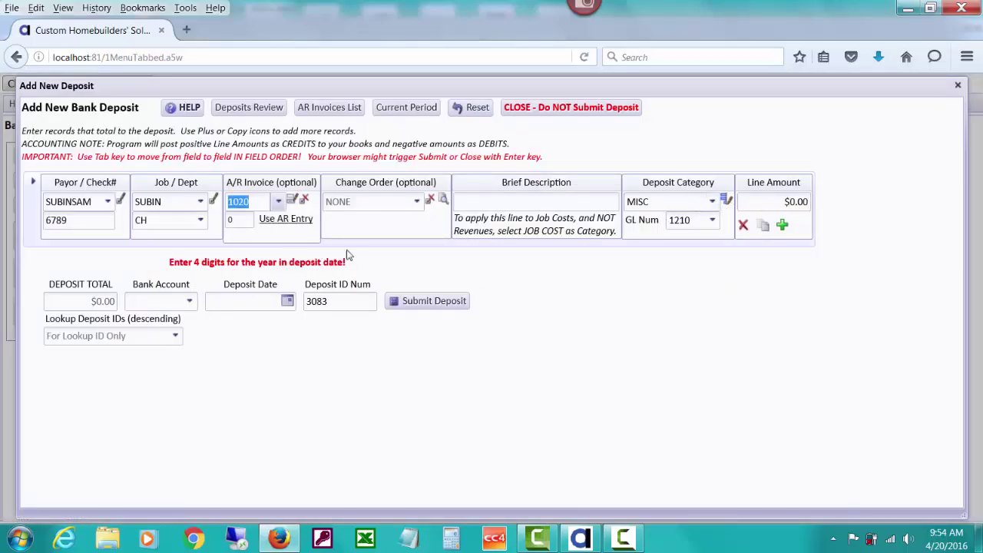
click(286, 219)
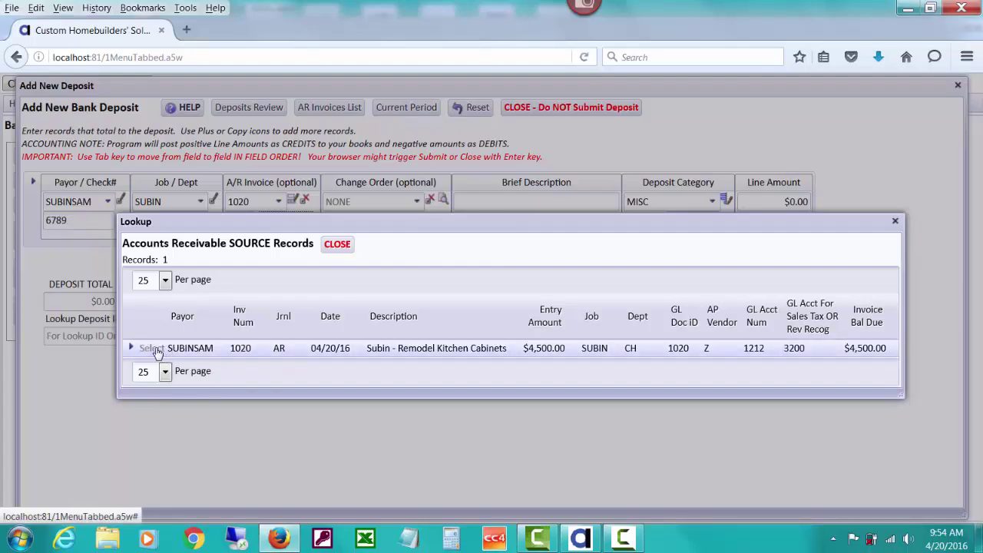
click(152, 349)
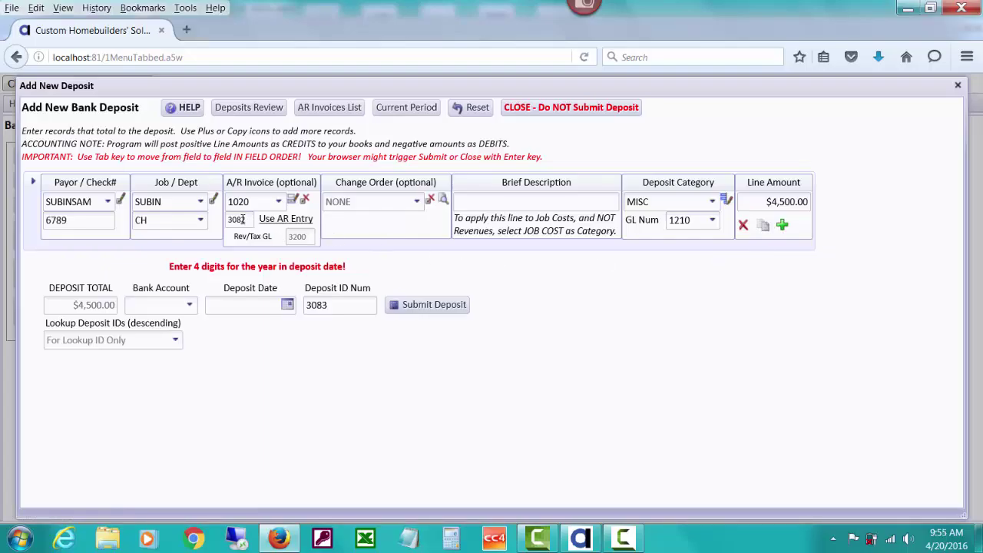
mouse_move(245, 220)
mouse_move(306, 245)
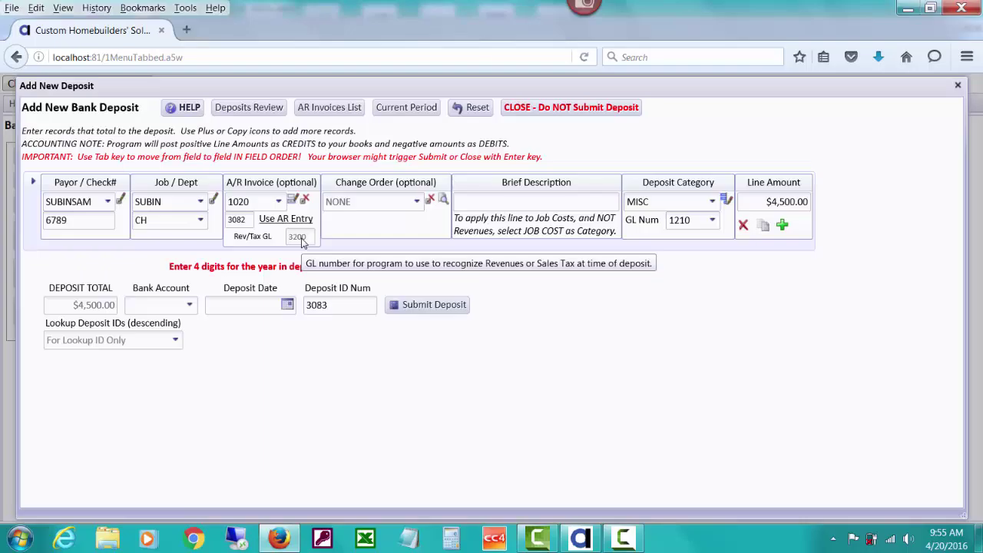
Step: Describe the deposit line as the payor's surname followed by "- Pmt for remodeling cabinets" and assign the SALES PRICE deposit category
click(461, 202)
text(Subin - Pmt for remod)
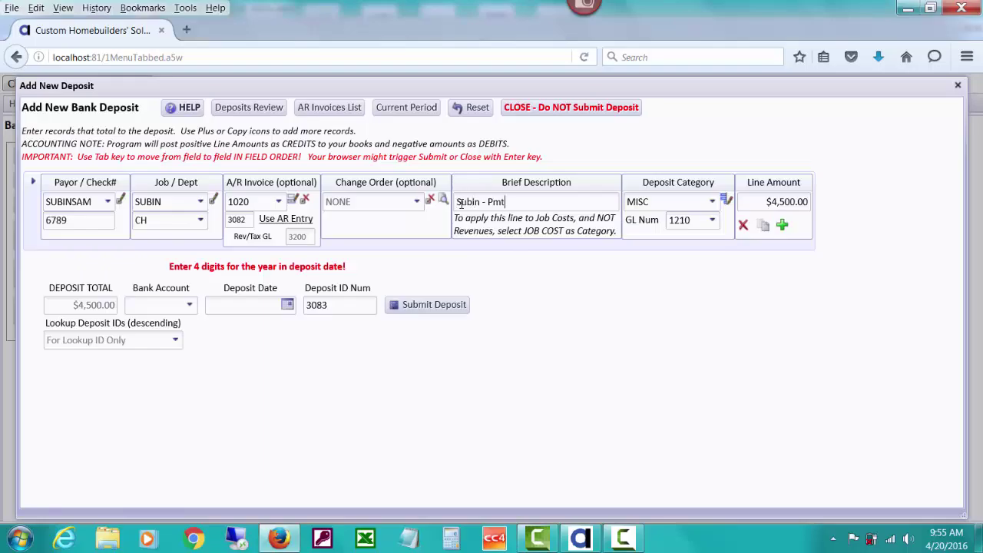
text(eling cabinets)
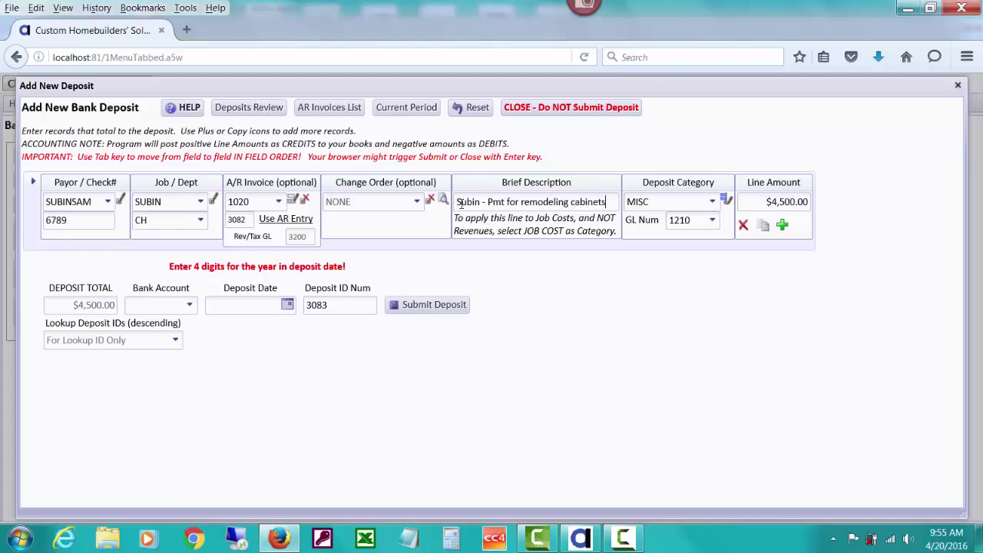
key(Tab)
text(sa)
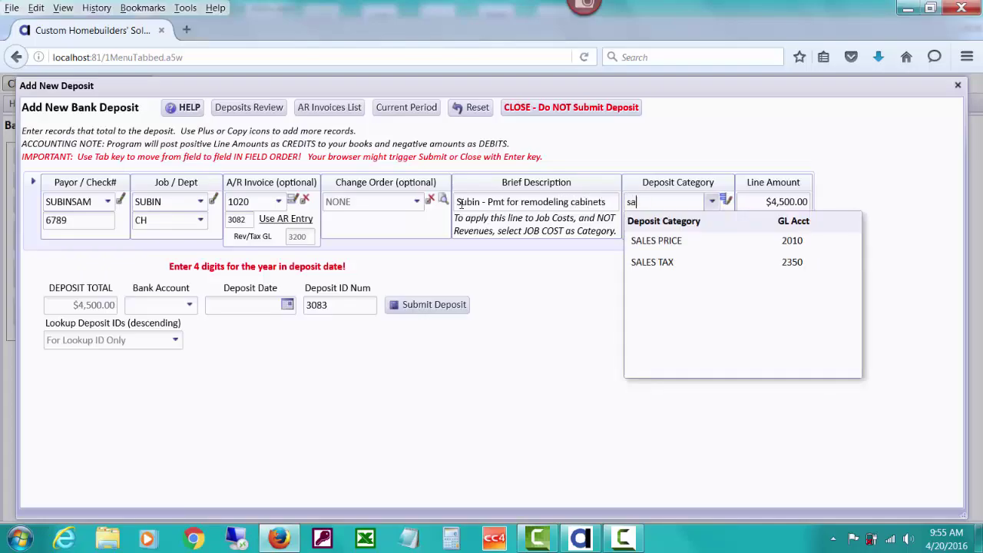
click(634, 244)
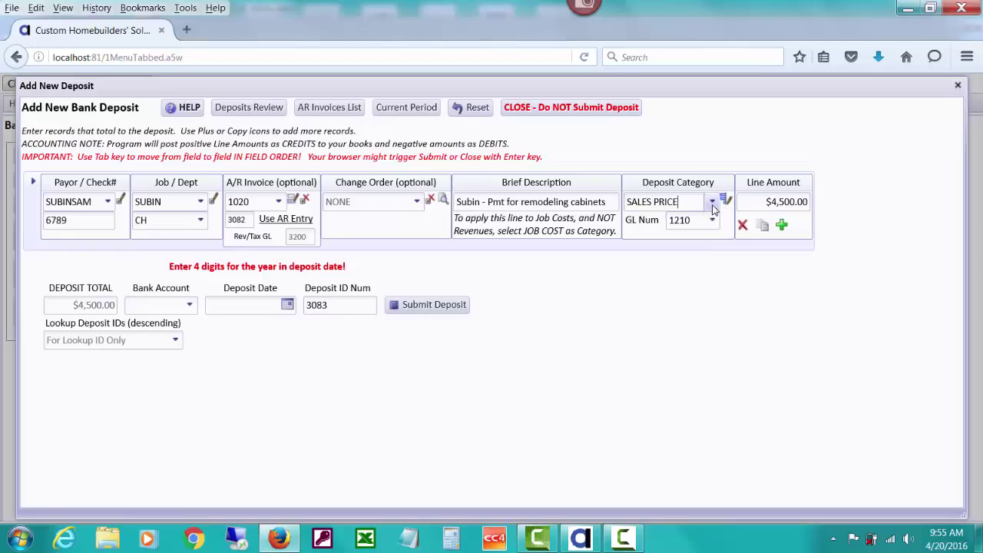
click(713, 205)
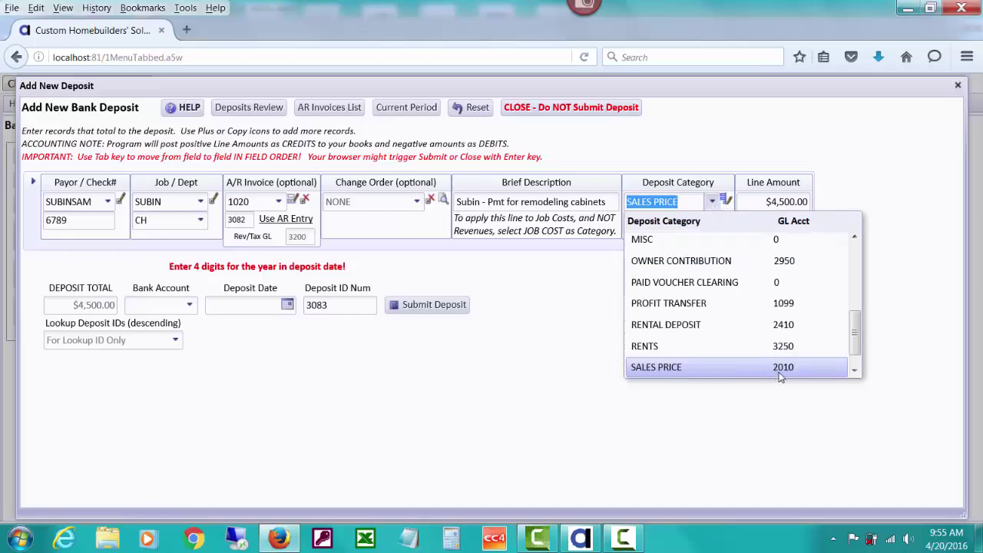
click(841, 185)
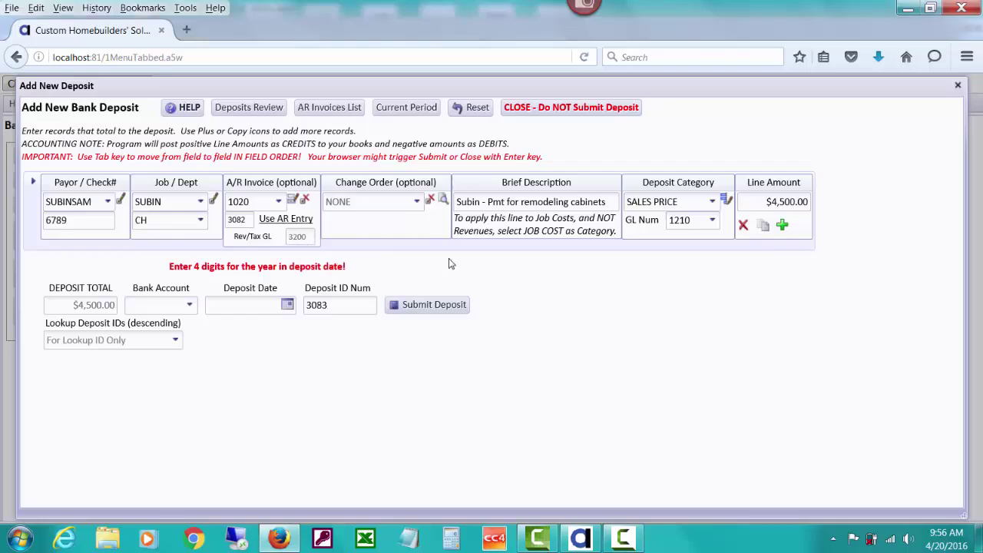
Step: Set the deposit's bank account to 1025 and its date to 04/20/2016, and submit the deposit
click(189, 306)
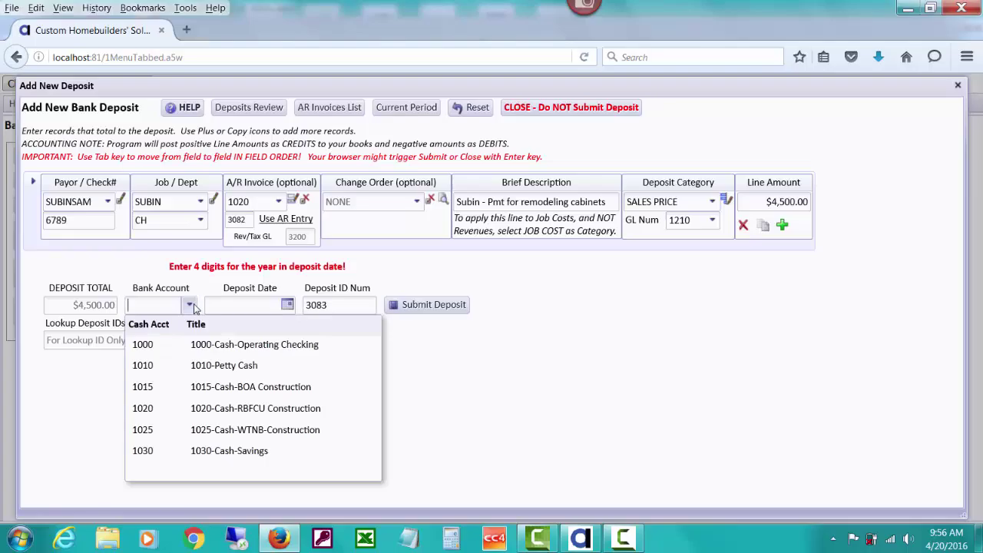
click(193, 430)
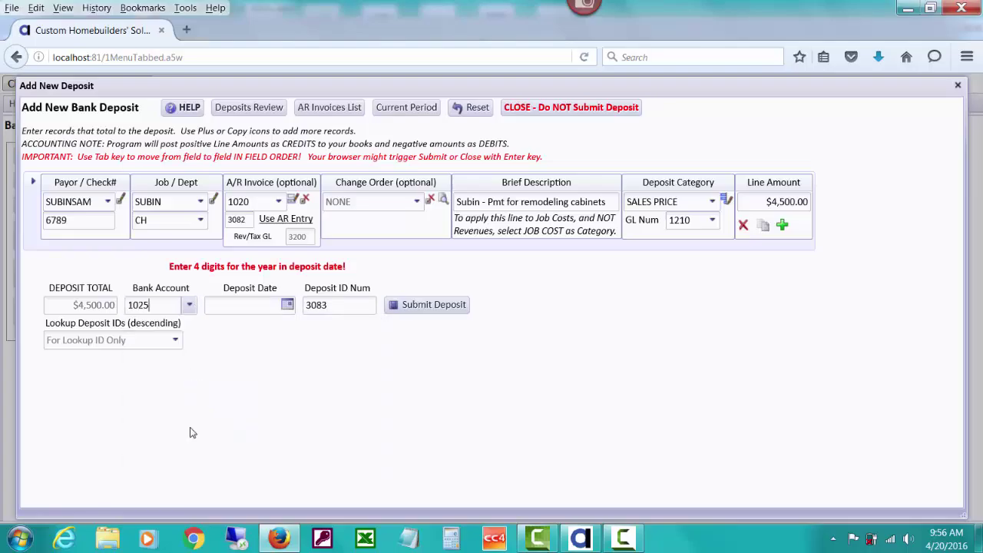
click(286, 305)
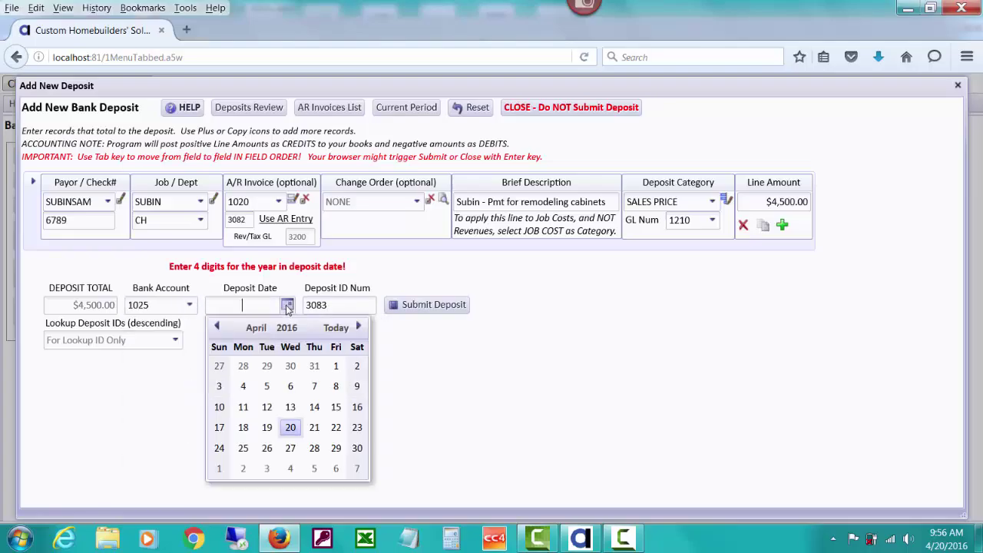
click(291, 428)
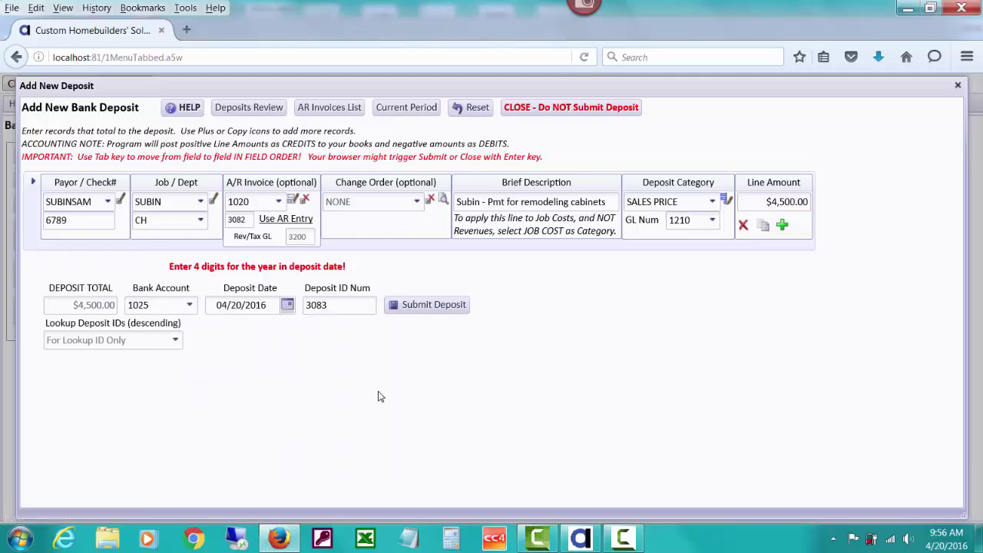
click(419, 305)
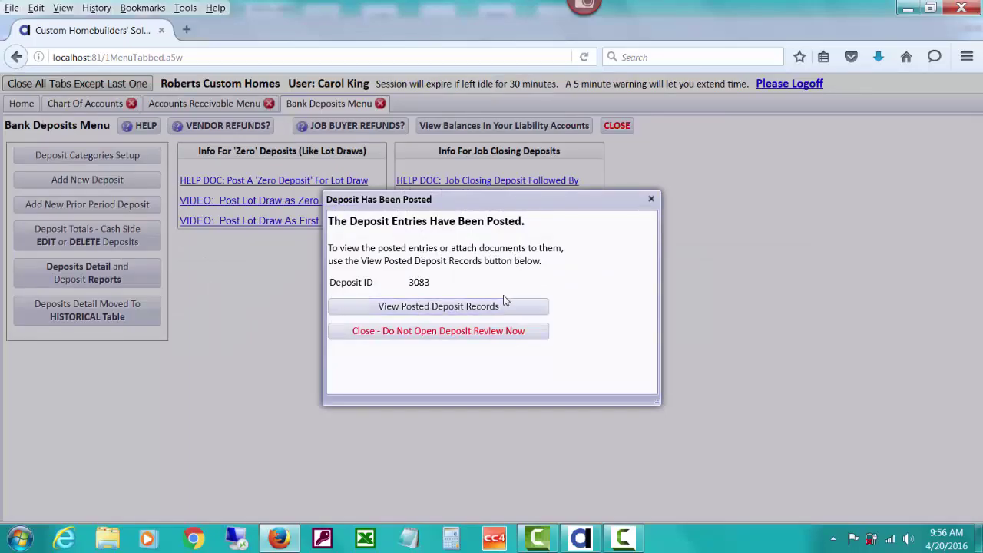
Step: Review the posted deposit's detail records and the journal entry behind it in the Cash Side deposit totals
click(488, 307)
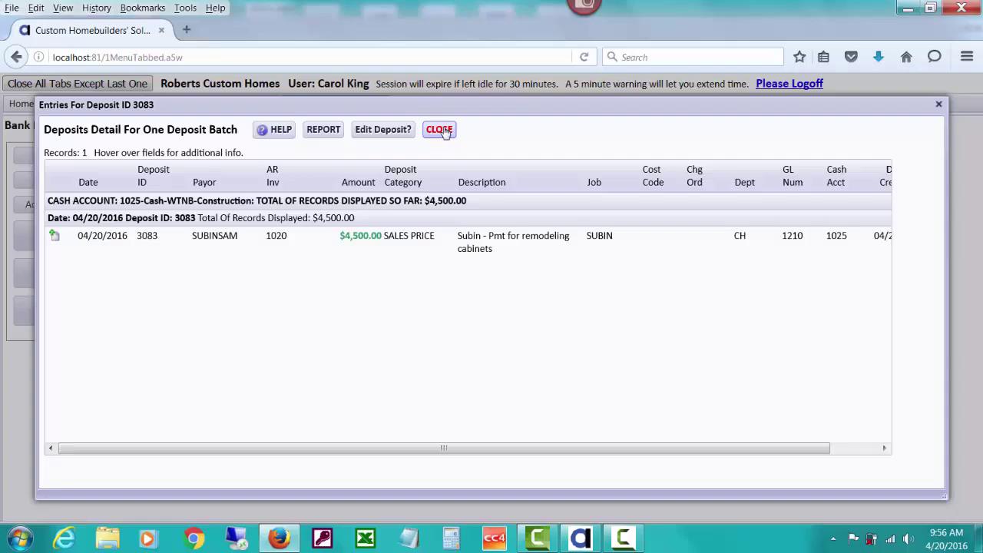
click(441, 130)
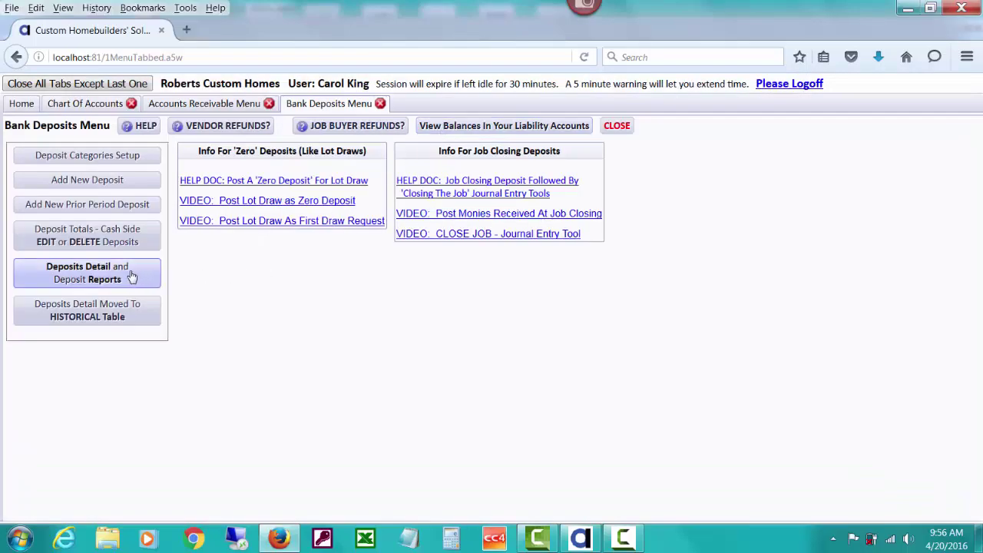
click(113, 245)
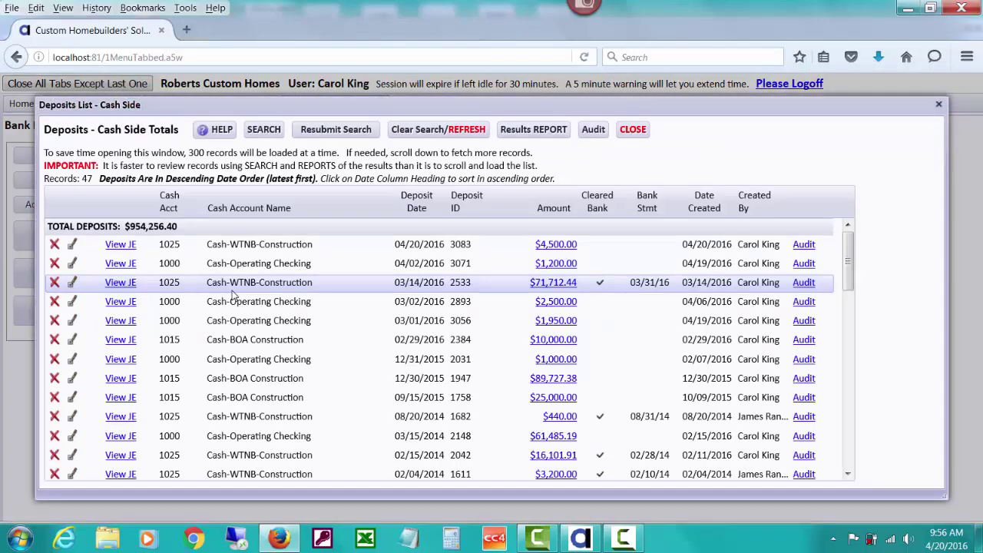
click(112, 246)
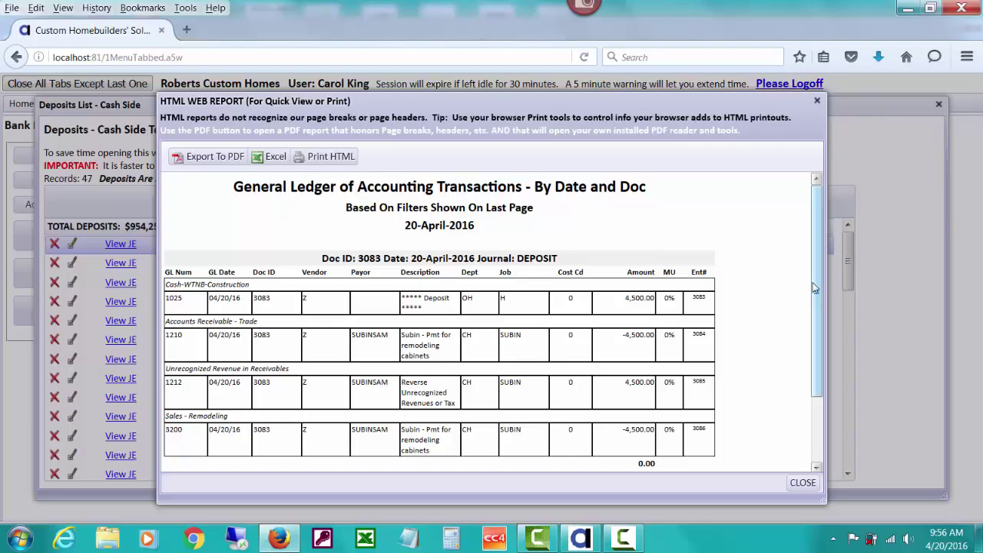
drag(814, 285, 817, 315)
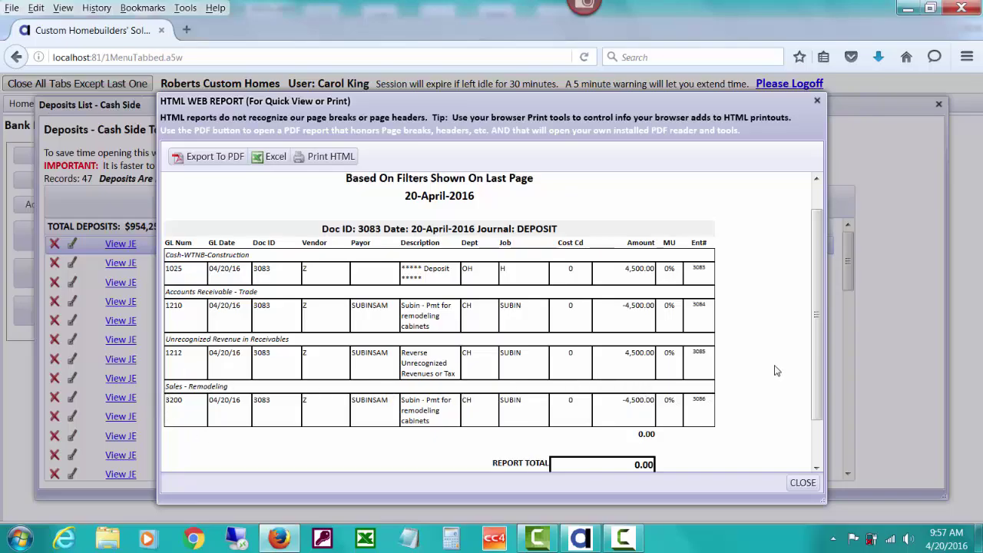
drag(817, 332, 818, 387)
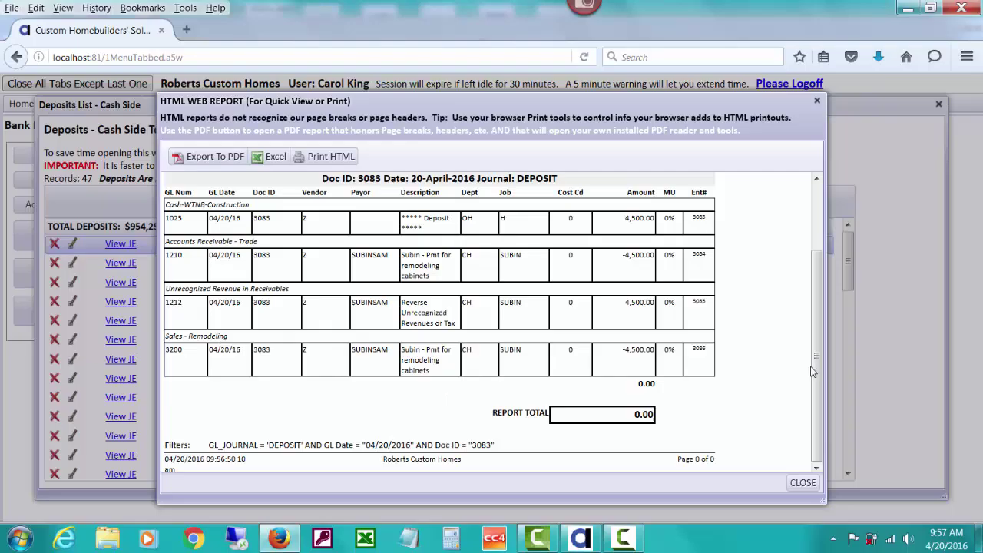
drag(817, 372, 819, 380)
click(819, 418)
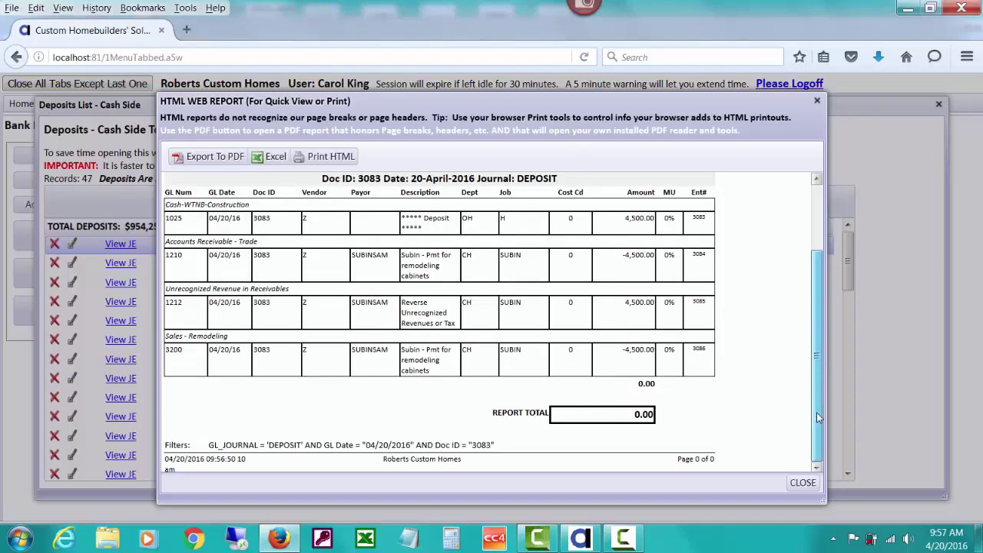
drag(819, 417, 819, 357)
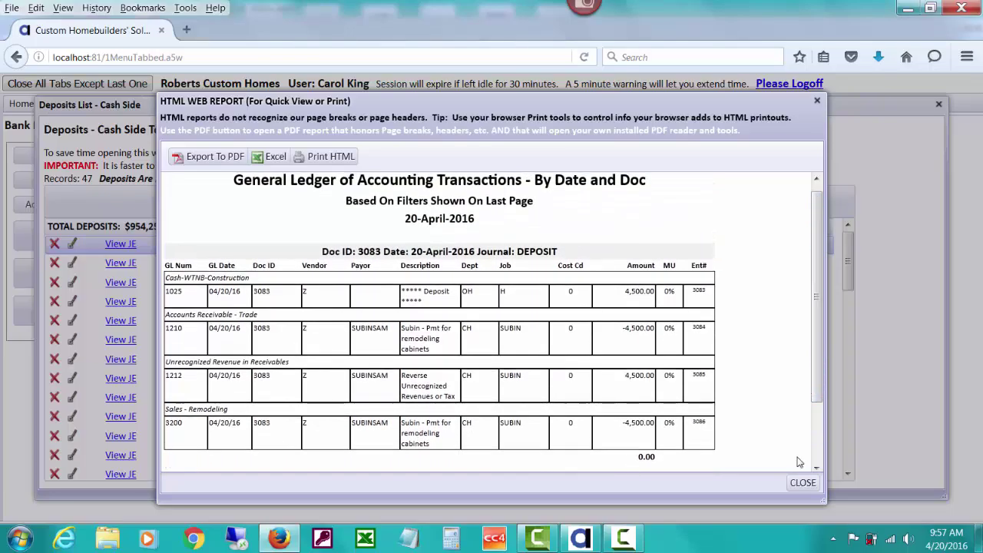
click(802, 482)
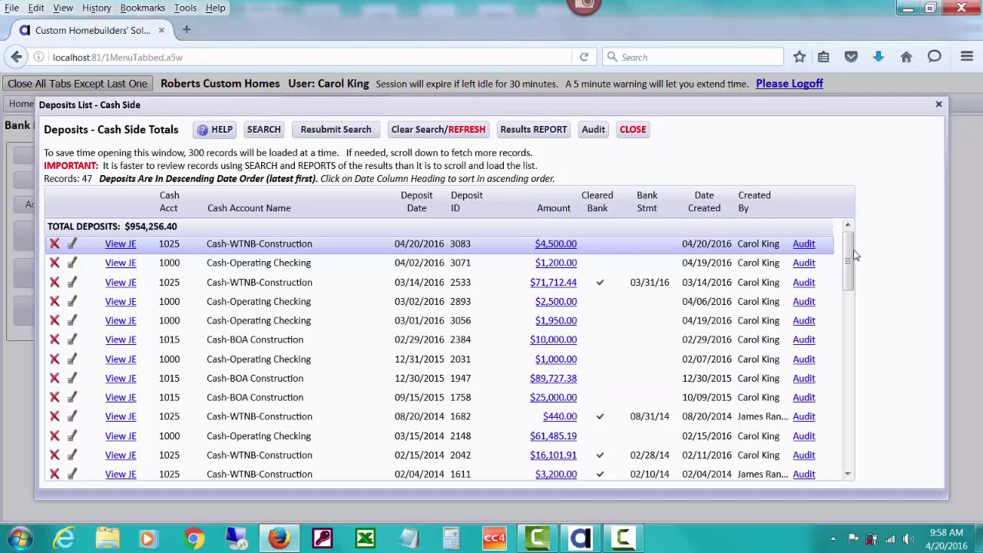
Step: Open the help document "Accounts Receivable Invoices and Payments" from the Accounts Receivable tutorials
scroll(851, 254, down, 1)
scroll(849, 238, up, 1)
click(222, 131)
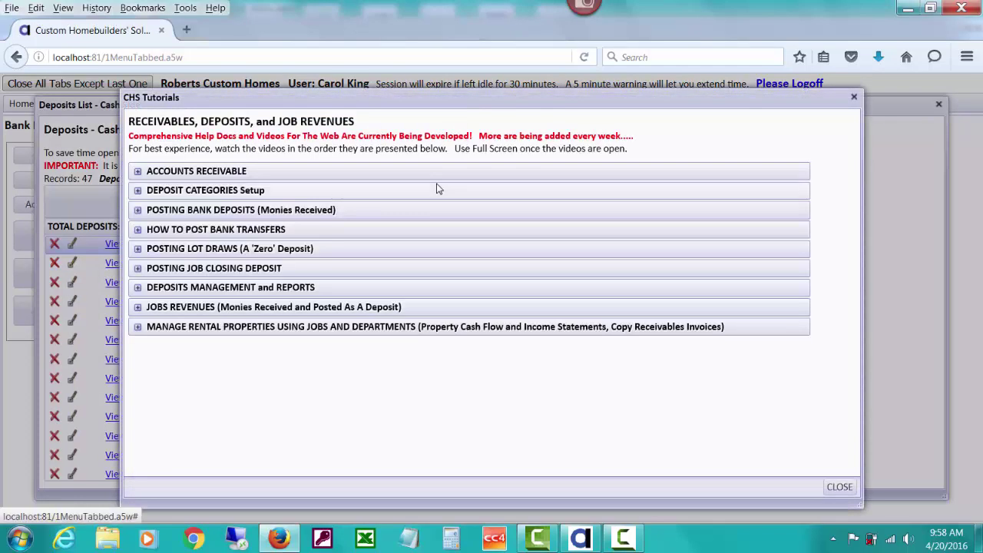
click(435, 177)
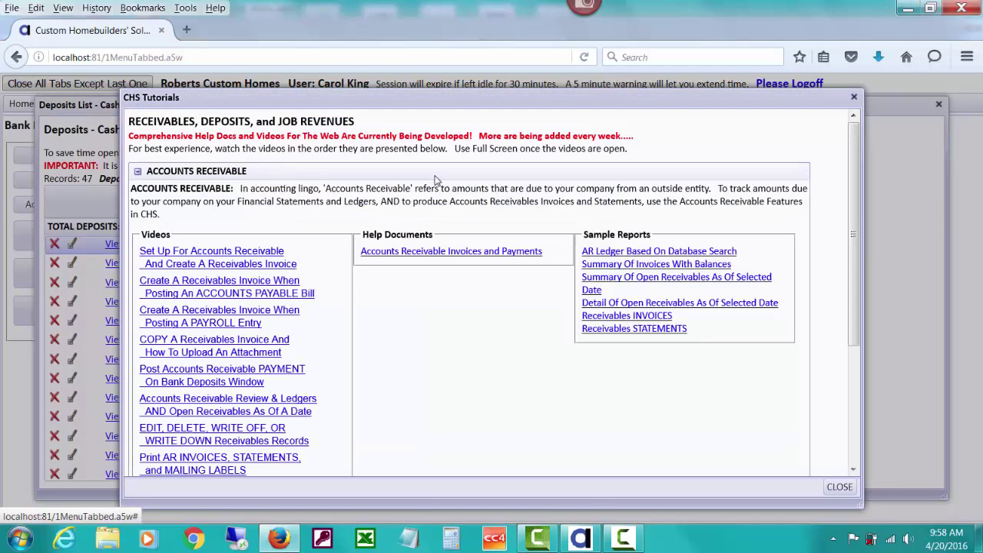
click(438, 254)
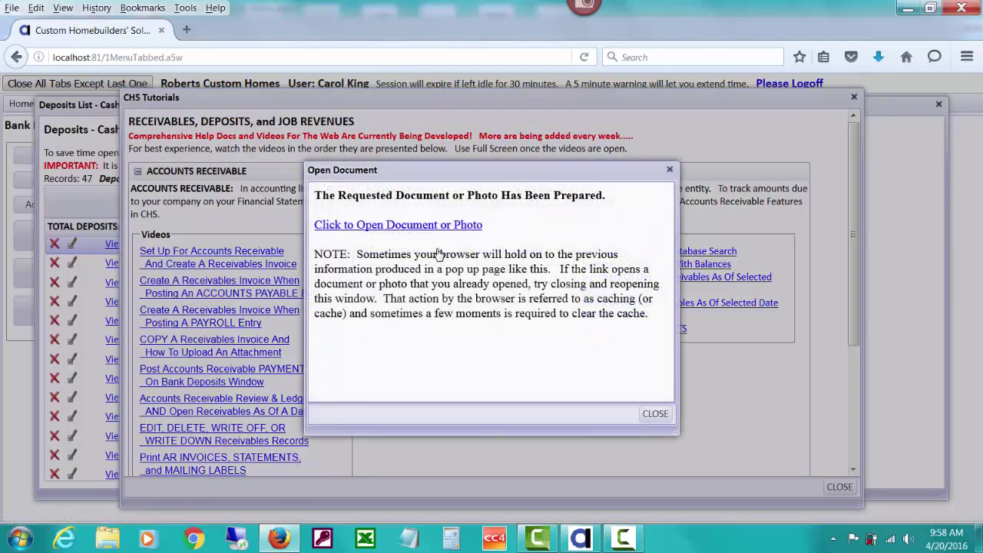
click(427, 225)
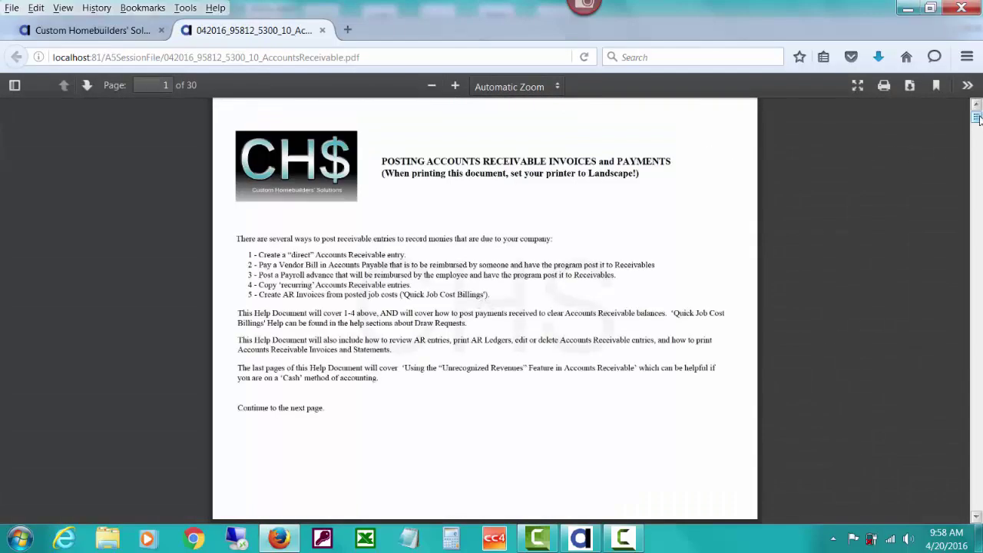
Step: Examine the help document's closing pages on the "Unrecognized Revenues" feature, and close the document, tutorials and deposits list
drag(978, 117, 976, 461)
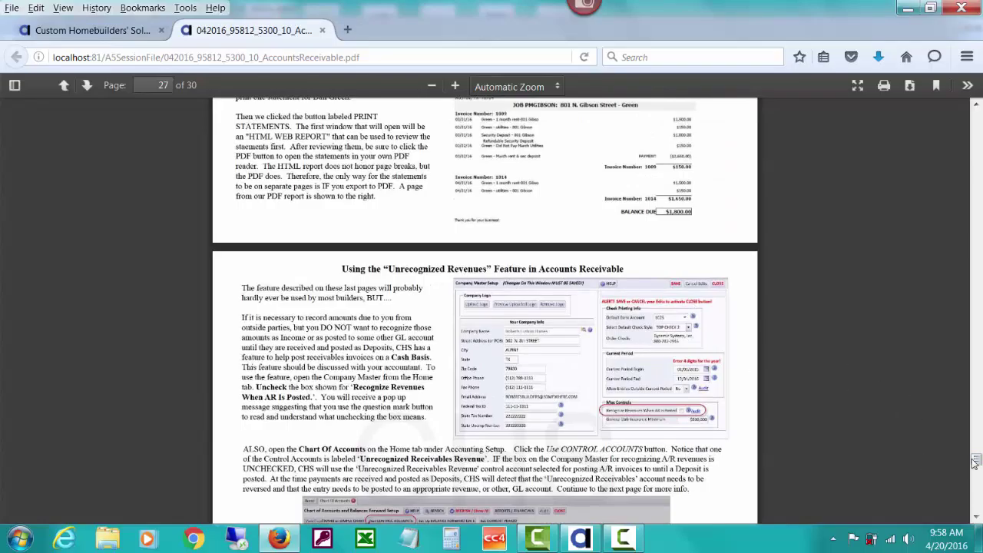
drag(976, 459, 977, 508)
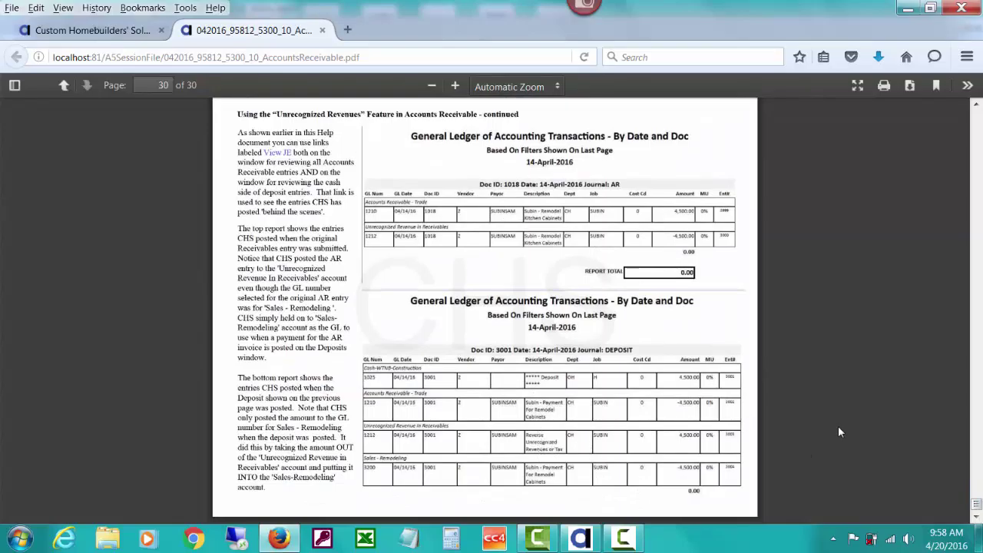
drag(977, 504, 977, 489)
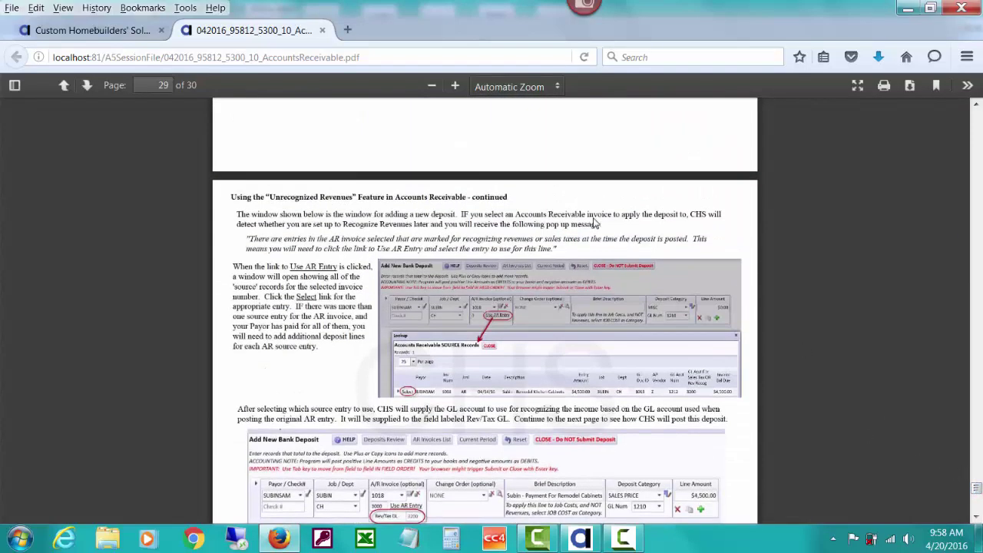
click(323, 31)
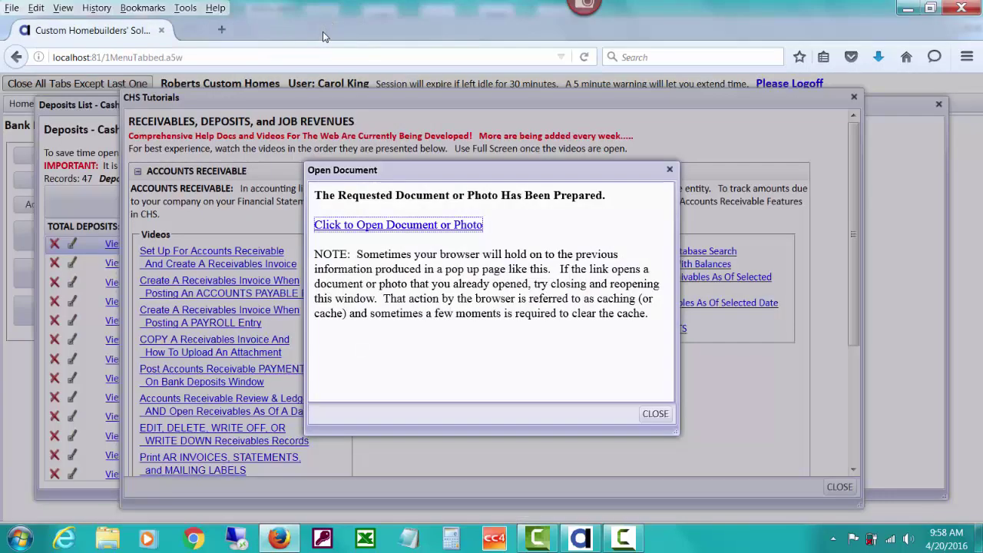
click(655, 414)
click(833, 487)
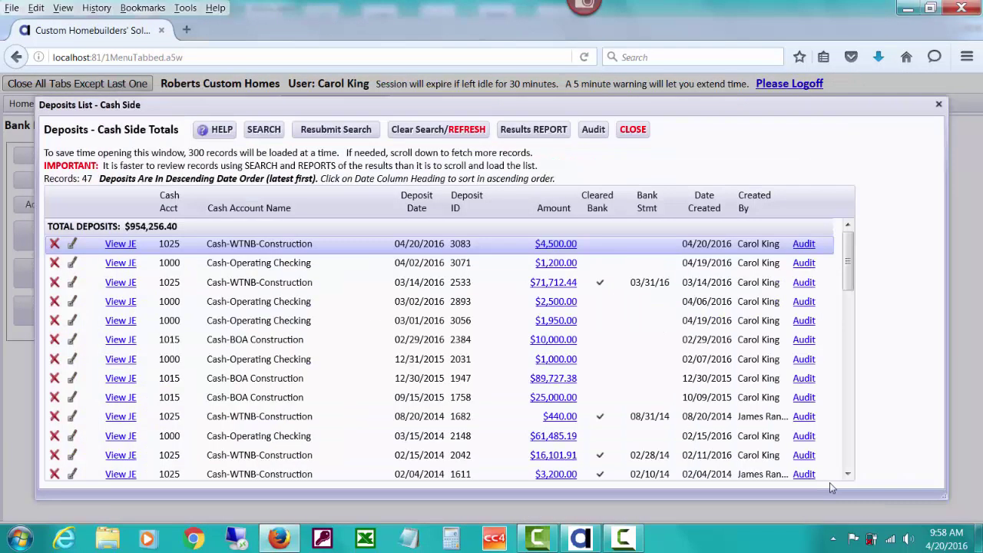
click(633, 129)
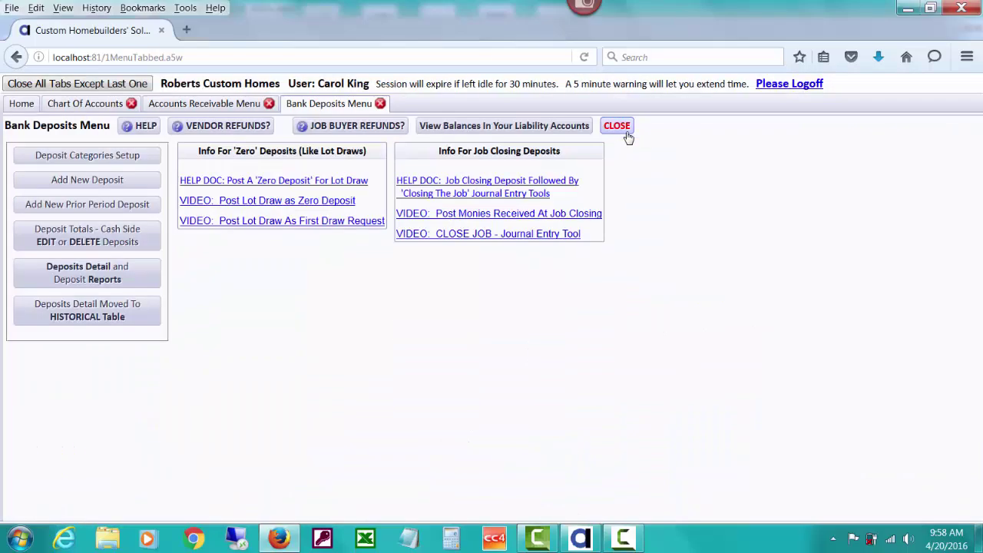
Step: Refresh the Chart of Accounts and check the balance and transactions of account 1212, Unrecognized Revenue in Receivables
click(88, 105)
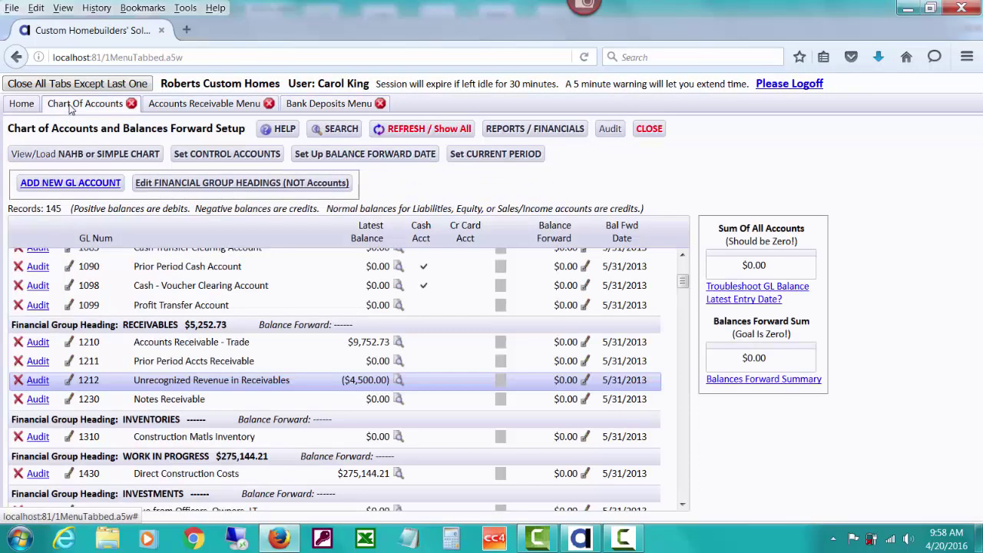
click(382, 132)
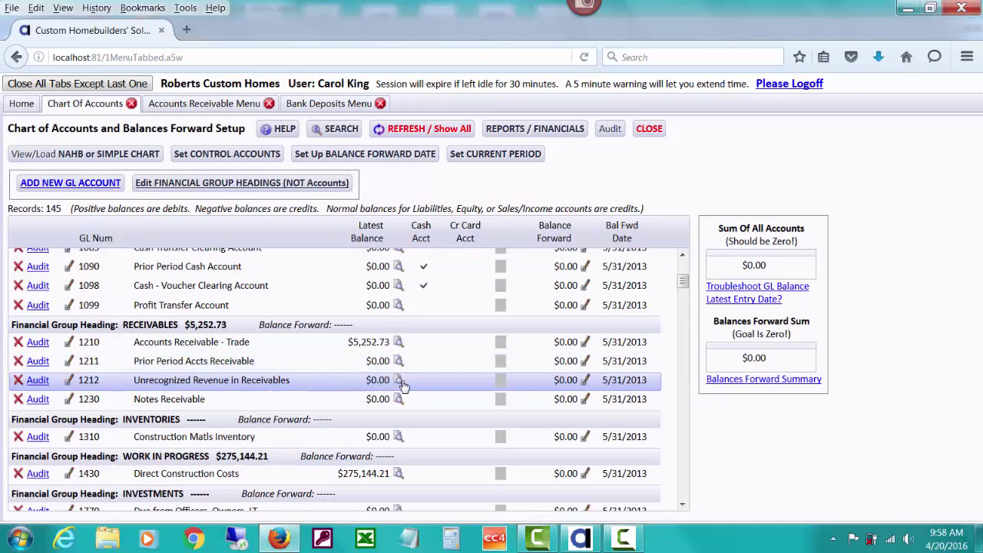
click(400, 381)
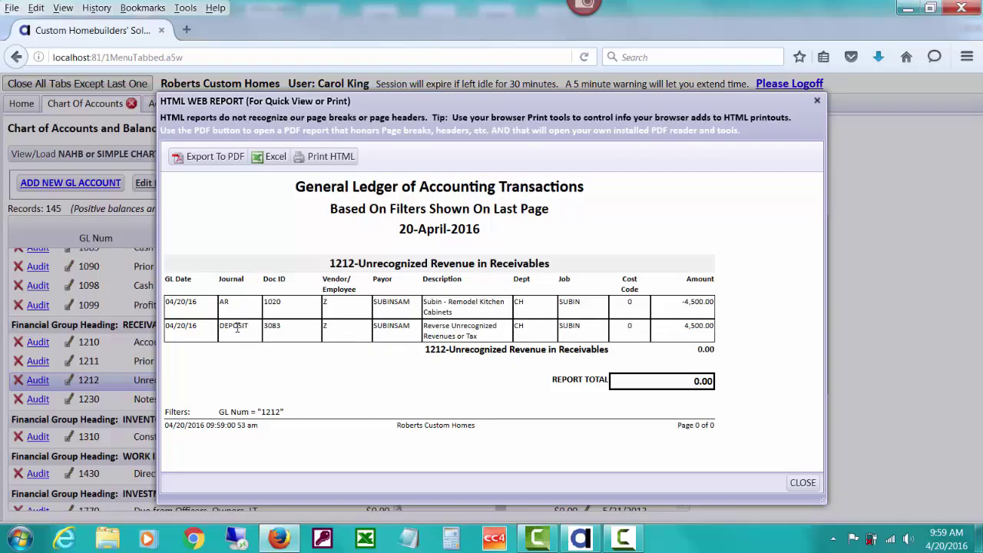
click(801, 482)
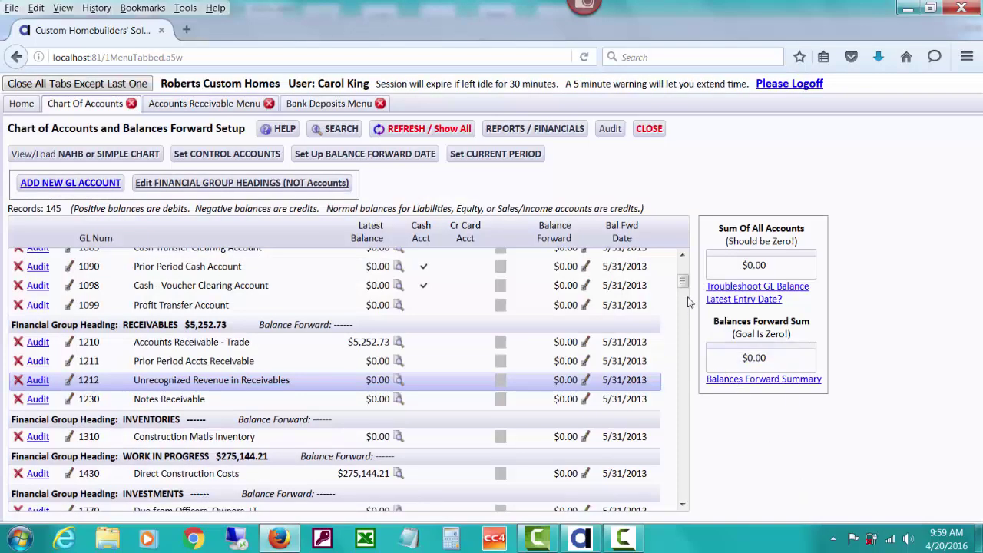
Step: Locate account 3200, Sales - Remodeling, in the Chart of Accounts
drag(683, 282, 679, 392)
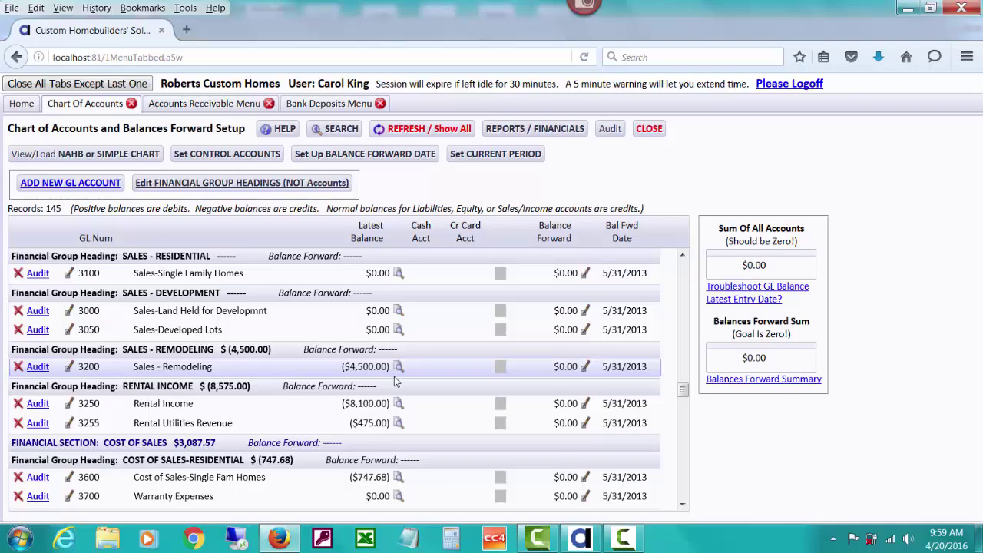